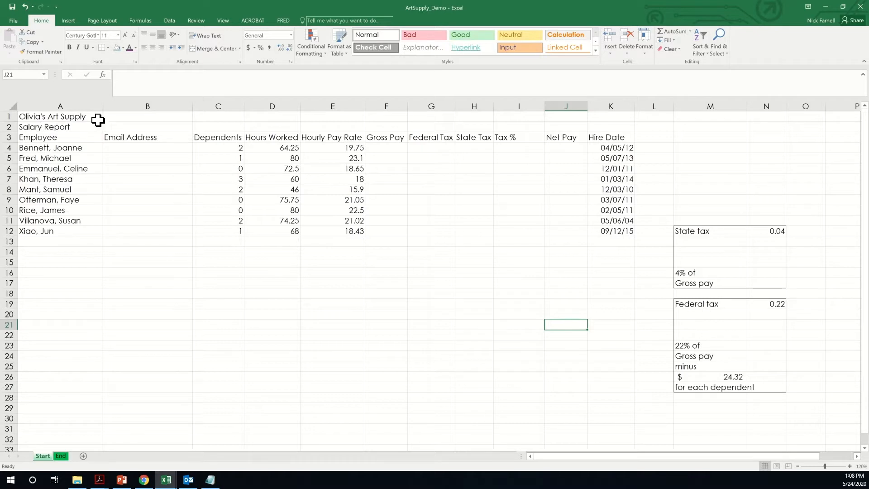
- Walk through the report's subtitle, Employee names, empty email cells, Dependents, Hours Worked, Hourly Pay Rate and Hire Date columns
left_click(61, 128)
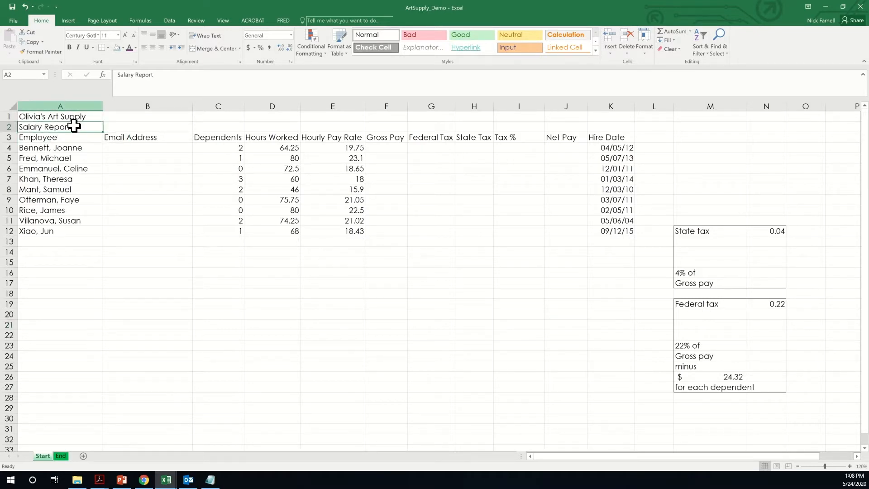
left_click(67, 138)
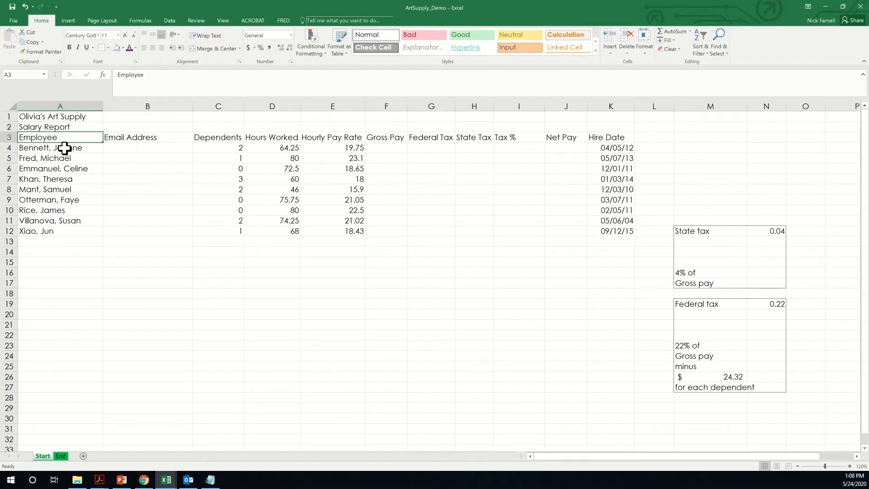
left_click_drag(70, 147, 76, 228)
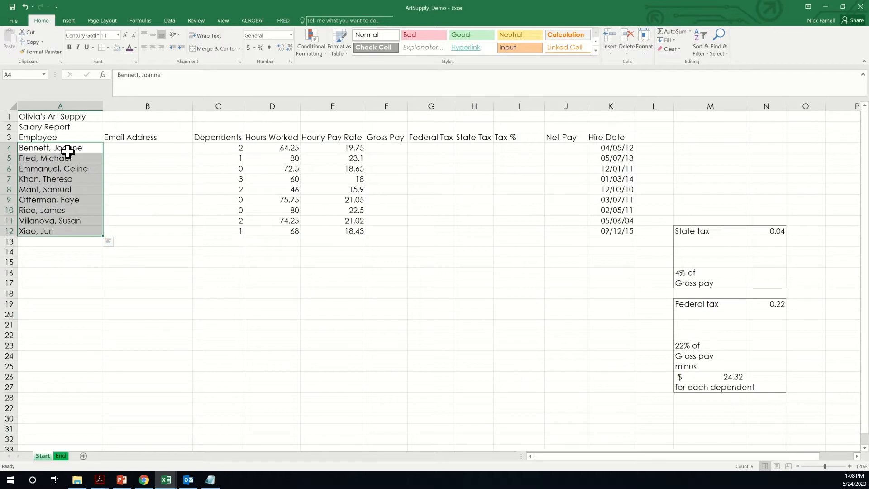
left_click(127, 151)
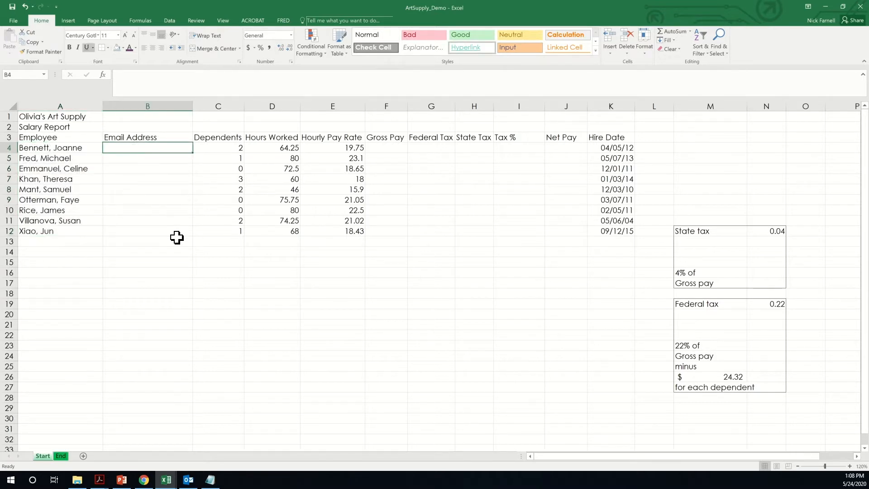
left_click(223, 138)
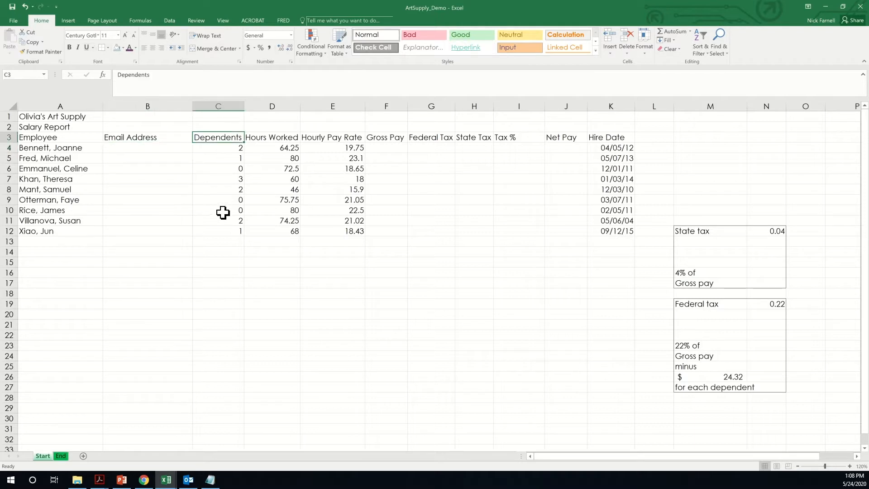
left_click_drag(227, 149, 228, 225)
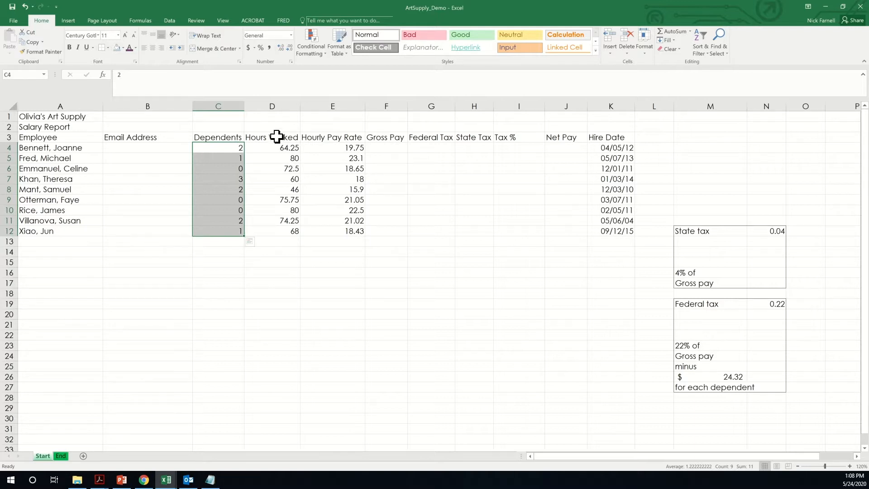
left_click_drag(272, 148, 275, 234)
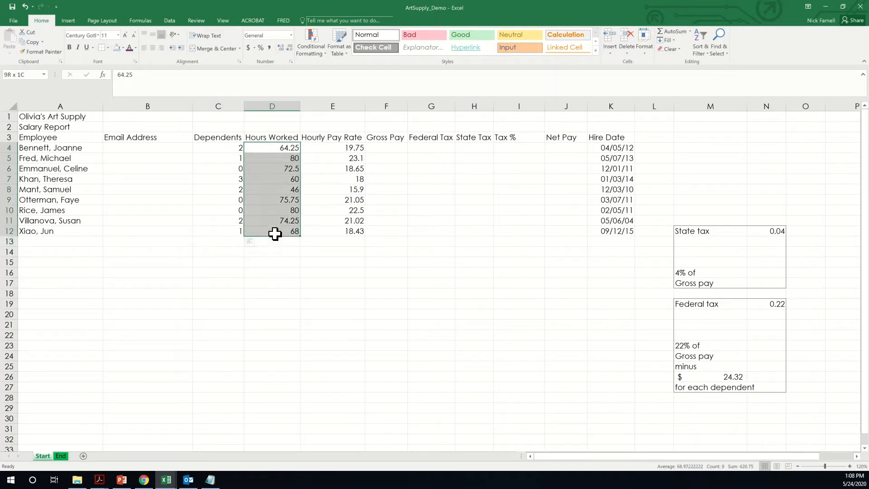
left_click_drag(331, 149, 341, 232)
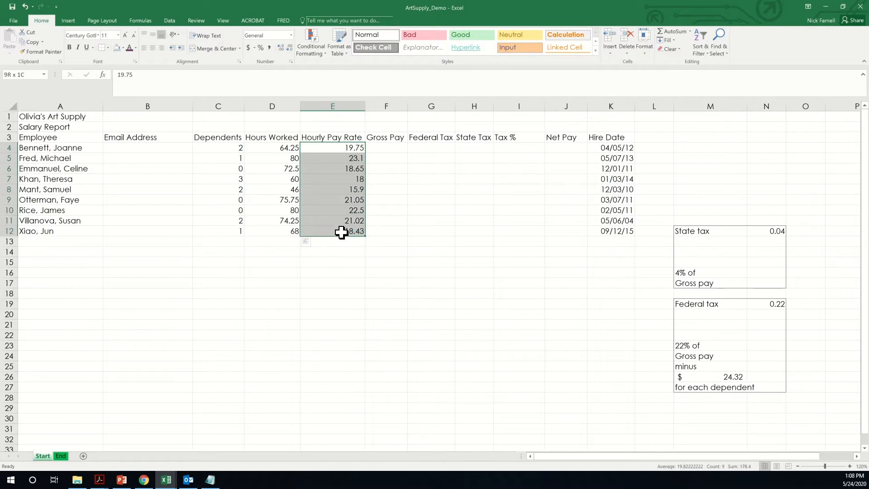
left_click_drag(601, 149, 597, 232)
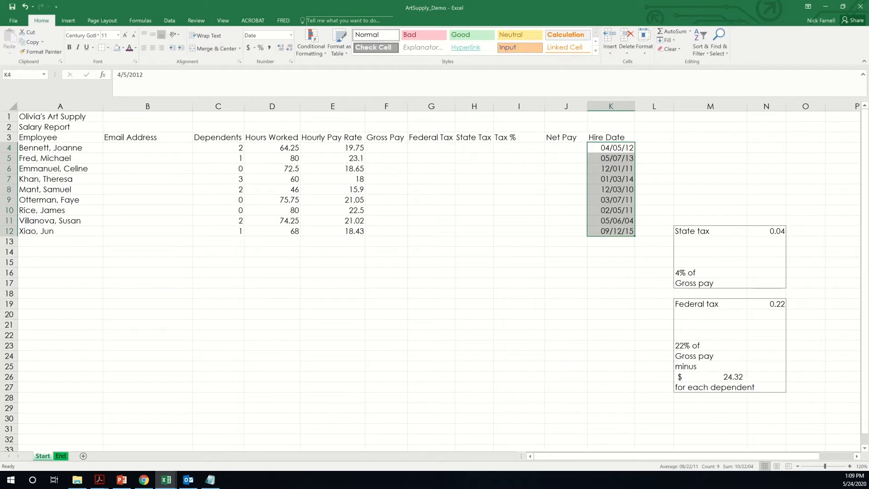
- Preview the finished report on the End sheet, then return to the plain Start sheet
scroll(434, 277, "down", 1)
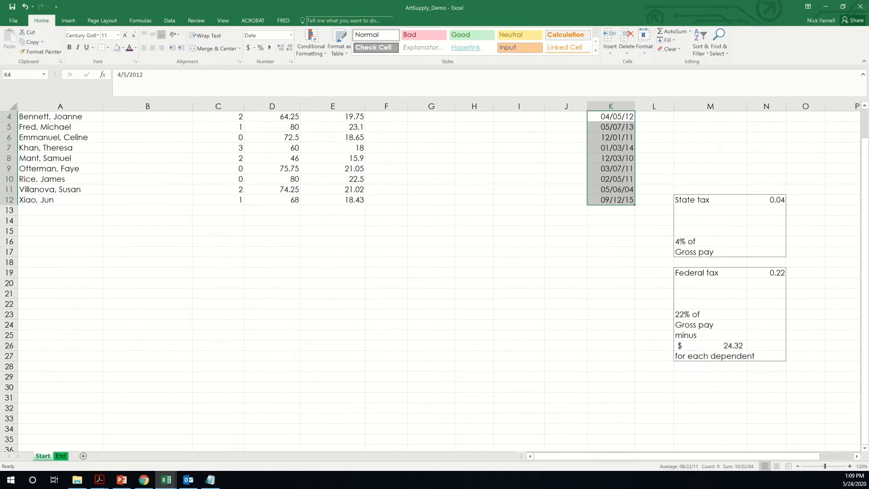
scroll(519, 316, "up", 1)
left_click(518, 335)
scroll(518, 335, "down", 1)
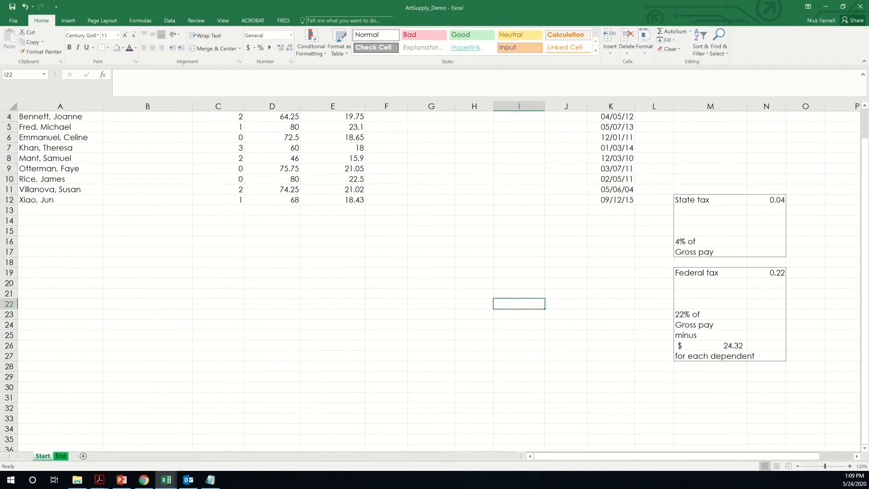
scroll(519, 335, "up", 1)
key("alt+Tab")
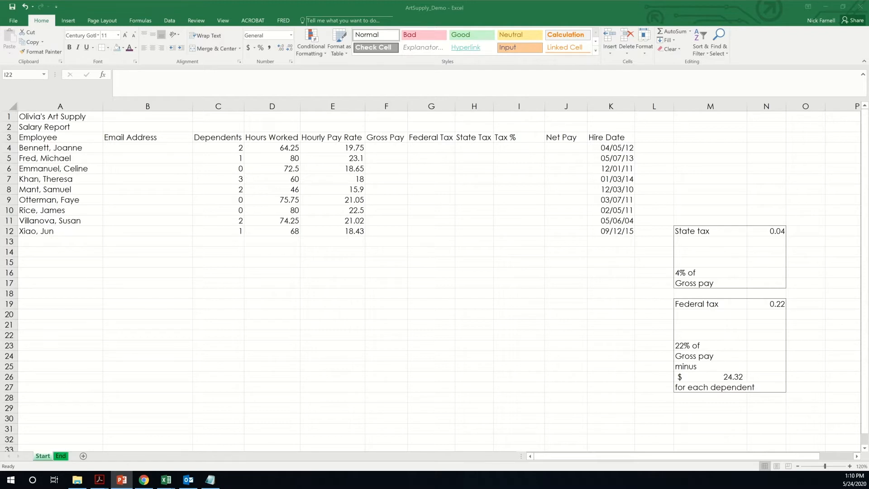
left_click(61, 456)
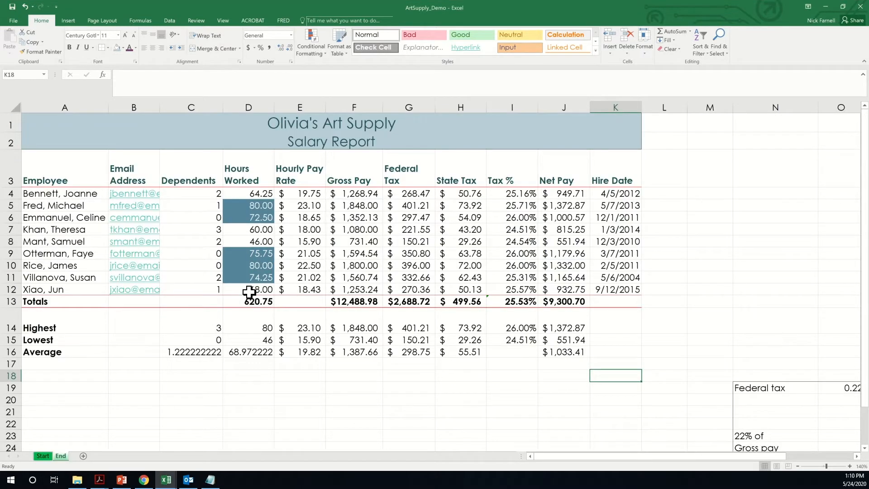
left_click(43, 455)
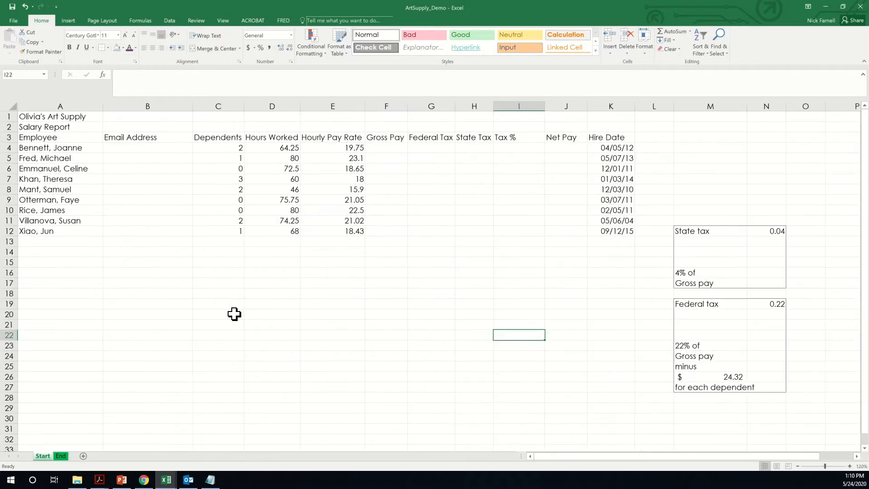
scroll(435, 280, "down", 1)
scroll(435, 281, "up", 1)
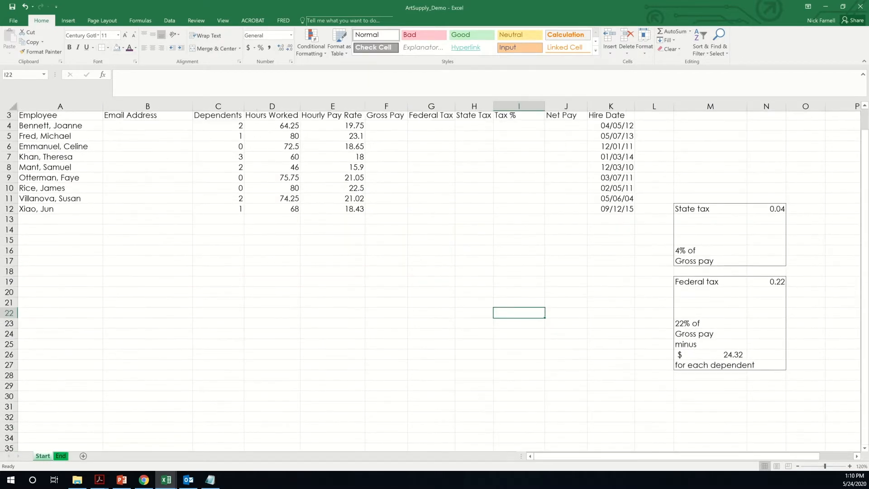
key("alt+Tab")
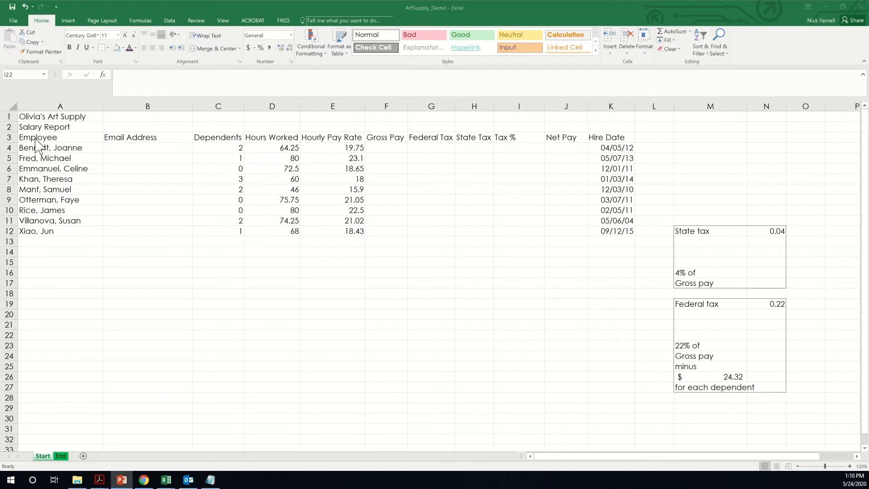
key("alt+Tab")
- Enter the first employee's e-mail address in B4
left_click(164, 148)
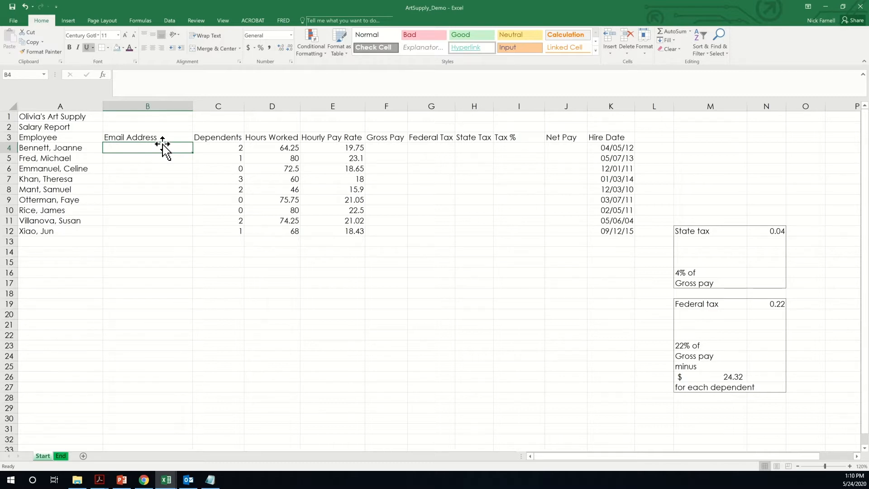
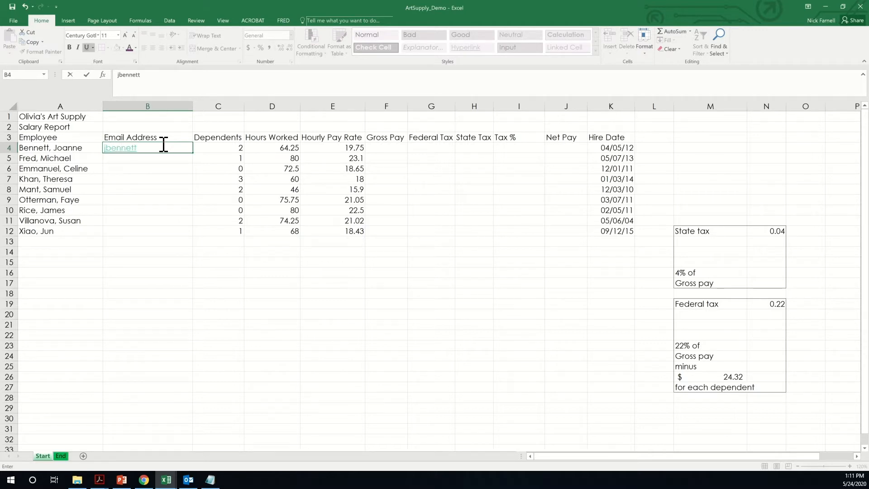
key("Return")
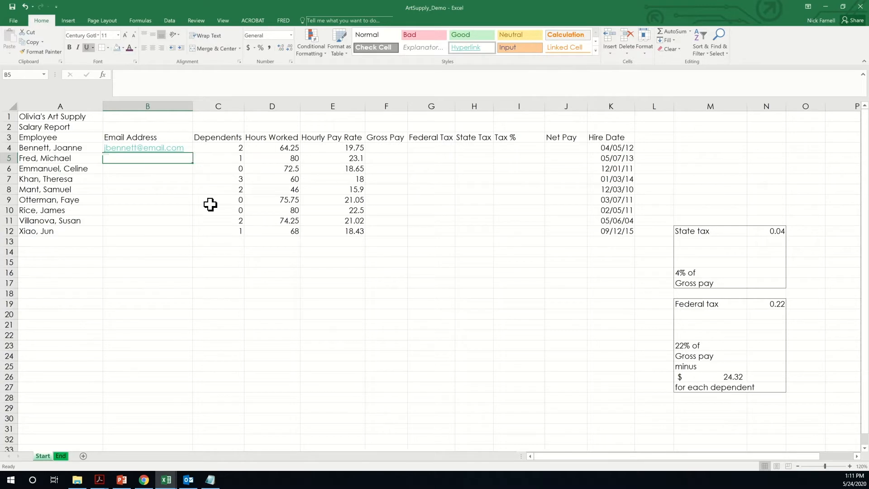
left_click(168, 241)
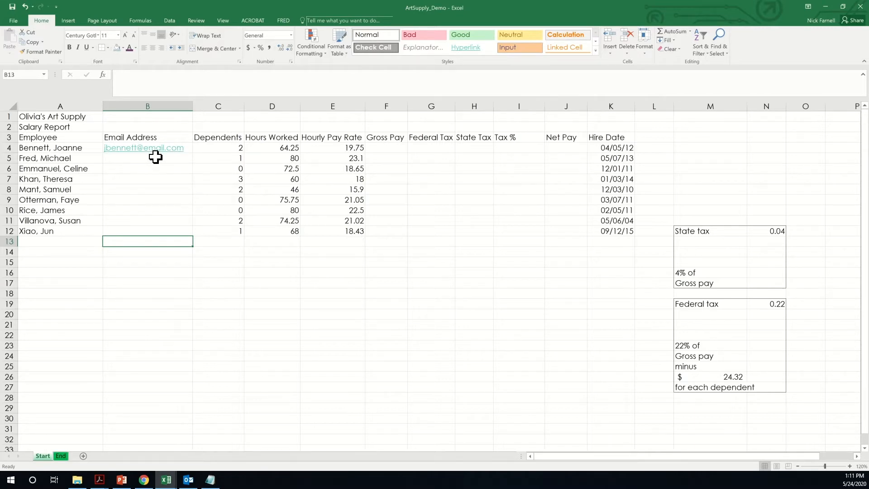
- Enter the second employee's e-mail address in B5 and select B4:B12
left_click(155, 157)
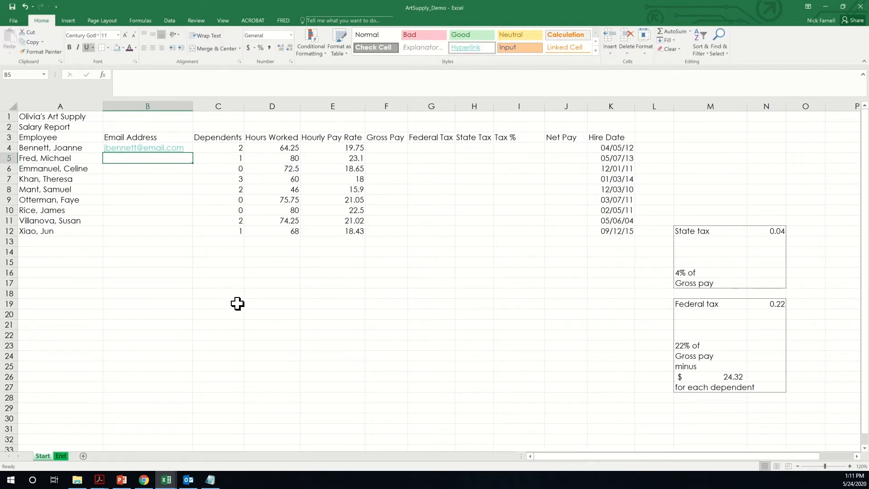
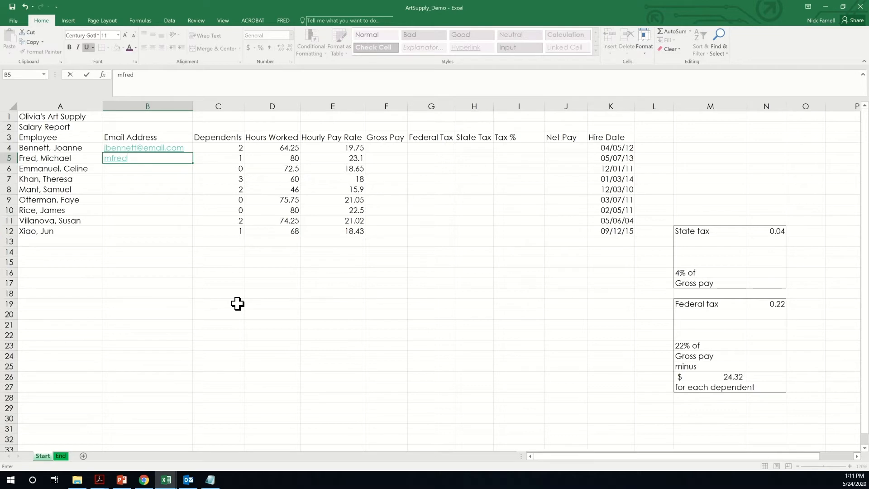
key("Return")
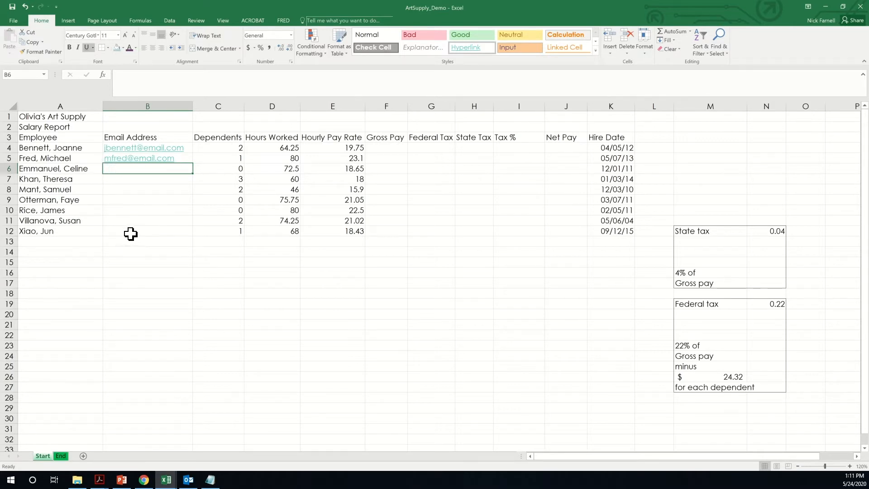
left_click_drag(188, 146, 170, 228)
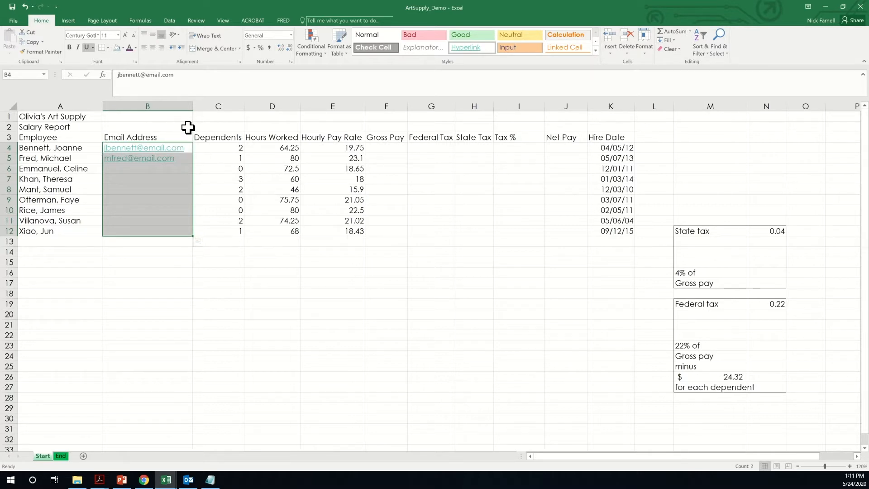
- Use Data > Flash Fill to complete the remaining seven e-mail addresses in B4:B12
left_click(69, 22)
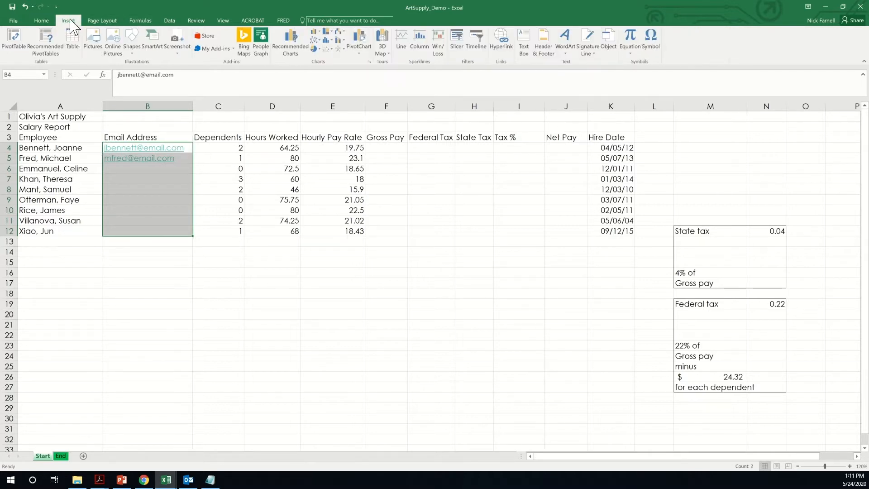
left_click(170, 21)
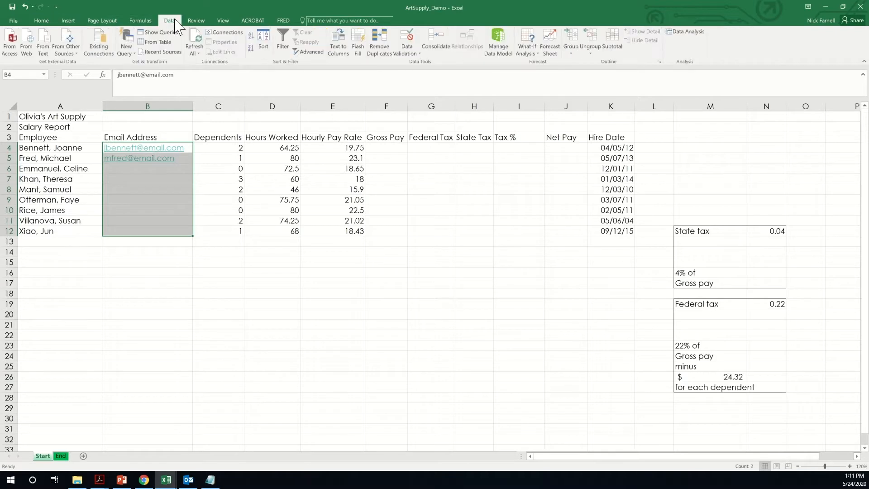
left_click(357, 51)
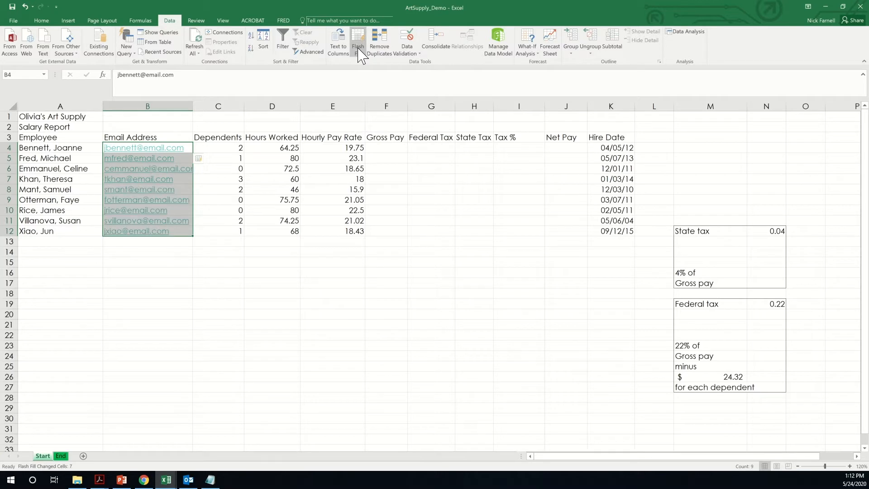
left_click(267, 302)
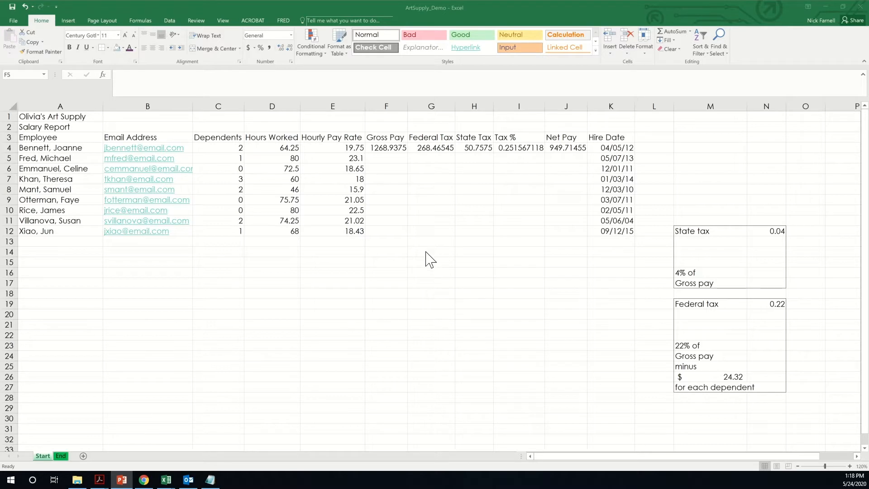
left_click(387, 159)
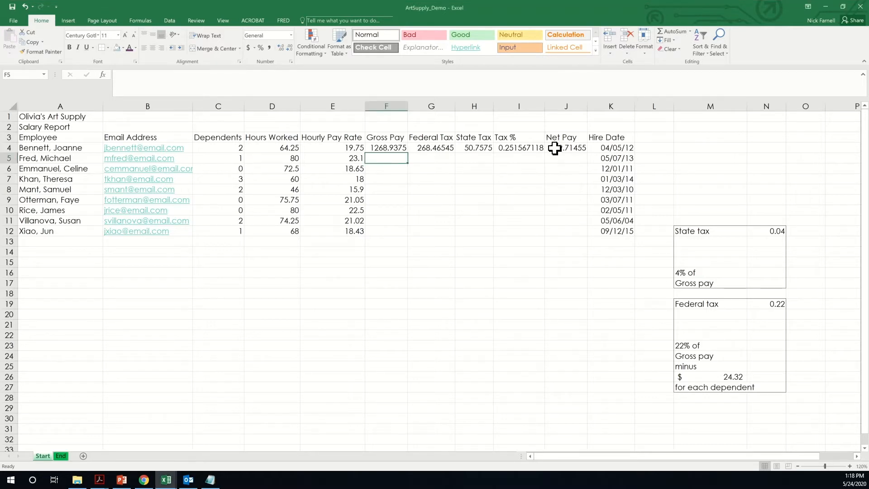
left_click(451, 198)
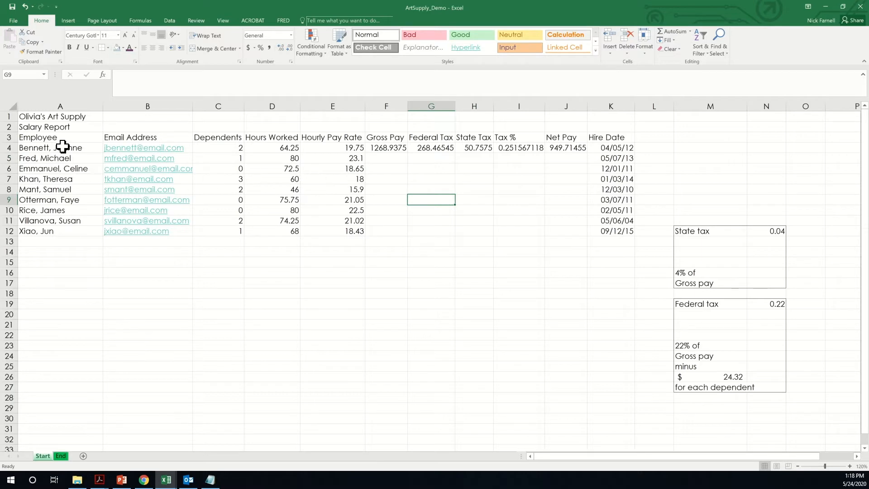
left_click_drag(62, 141, 49, 231)
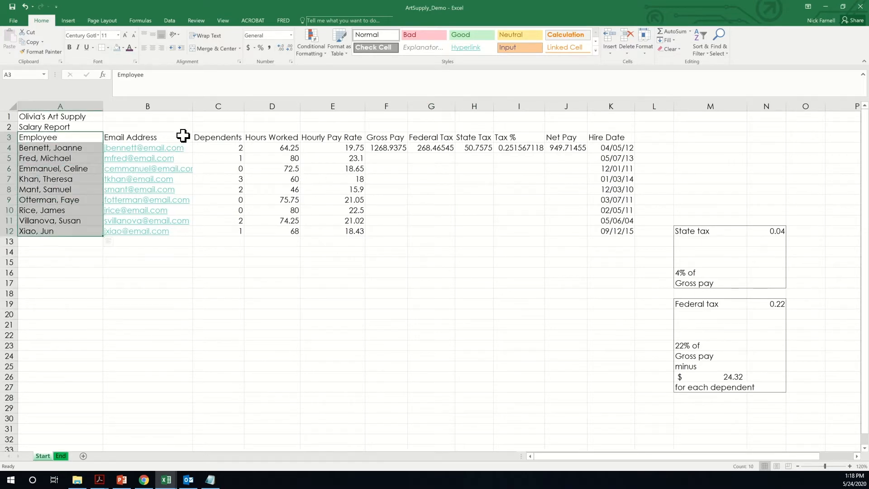
left_click_drag(181, 136, 175, 232)
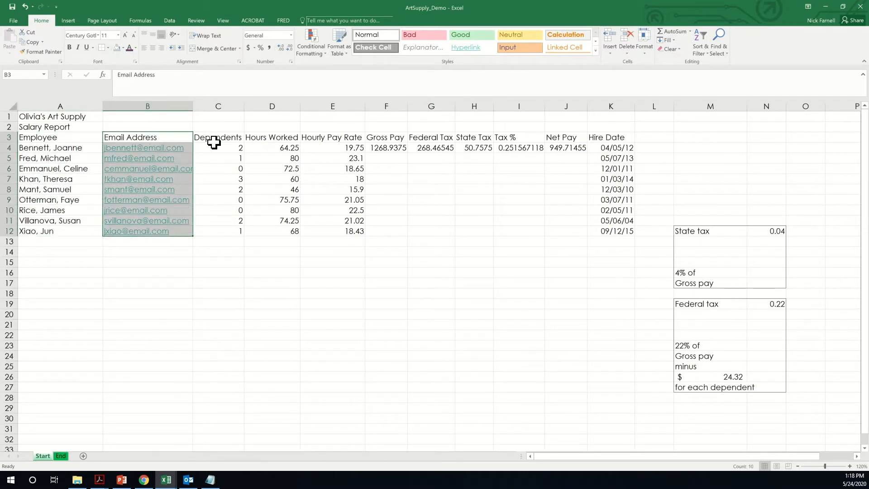
left_click_drag(223, 139, 229, 231)
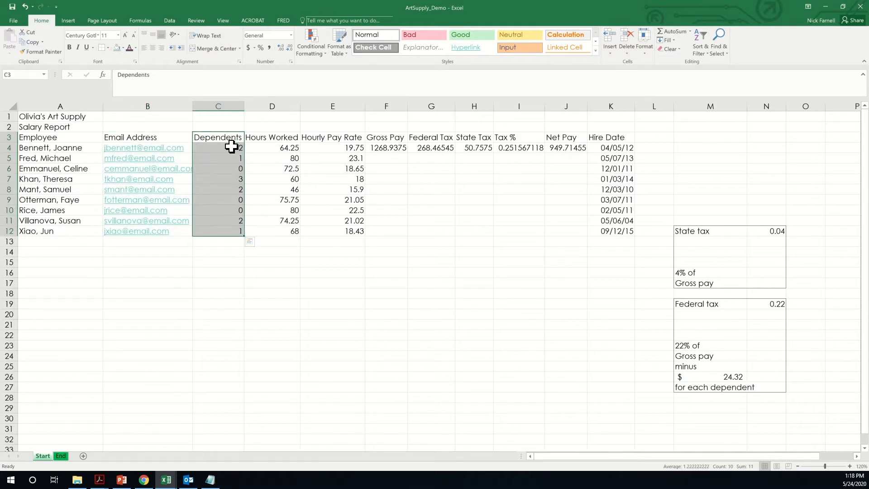
left_click_drag(281, 140, 287, 227)
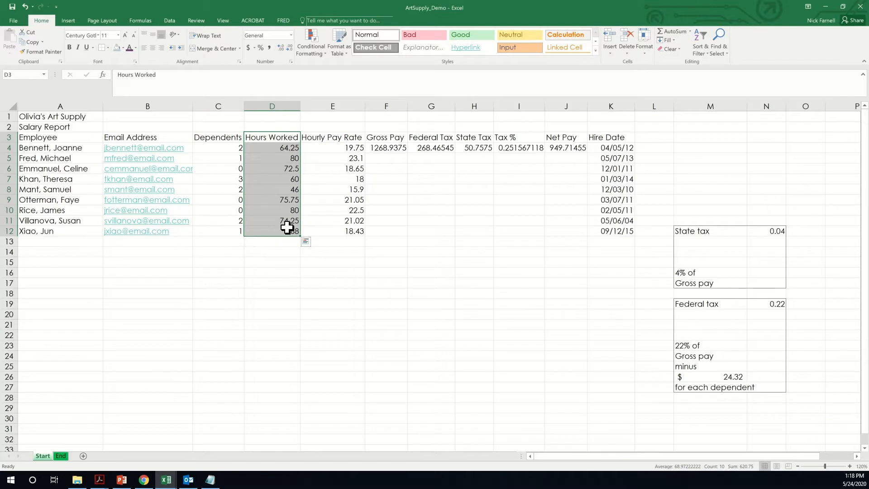
left_click_drag(339, 140, 342, 232)
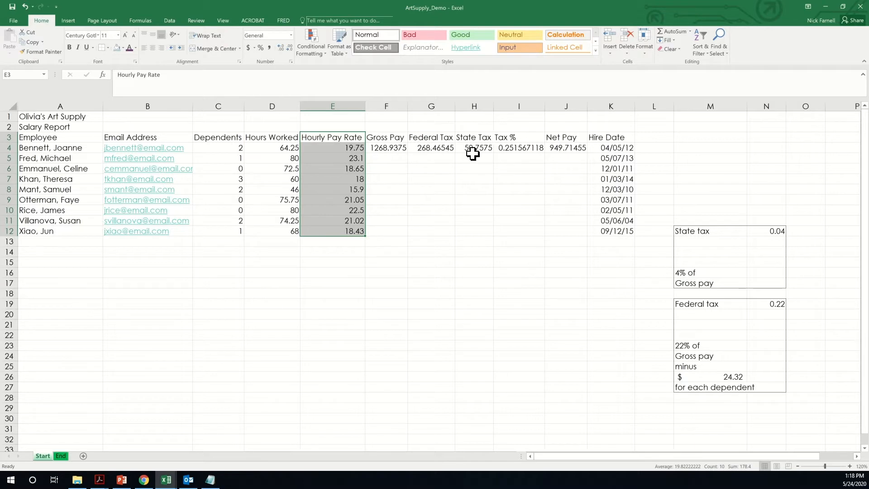
left_click_drag(394, 137, 568, 136)
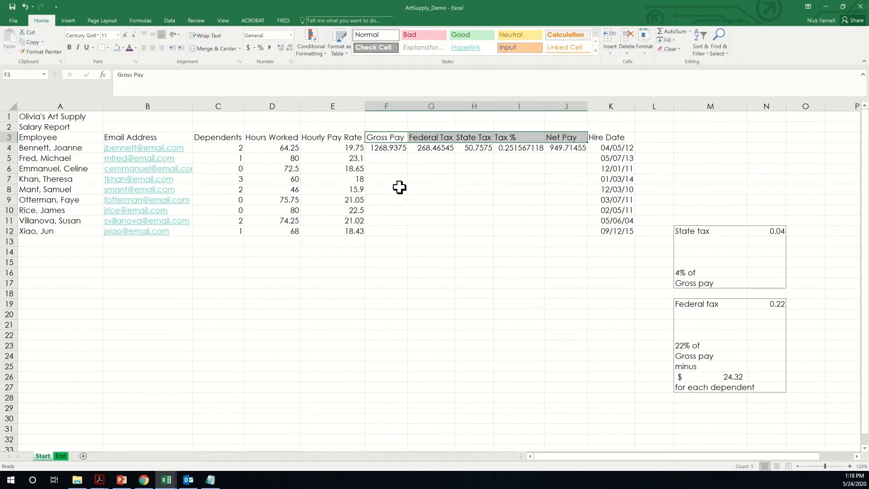
left_click(389, 160)
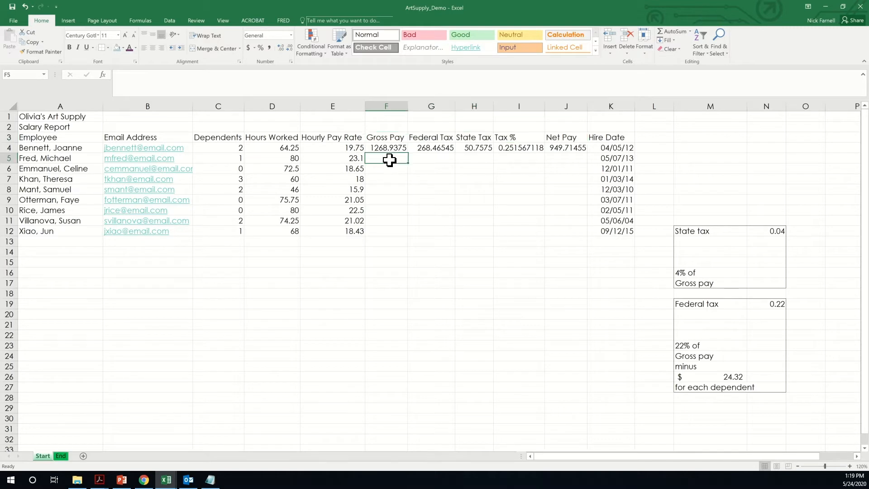
left_click(352, 158)
left_click(288, 162)
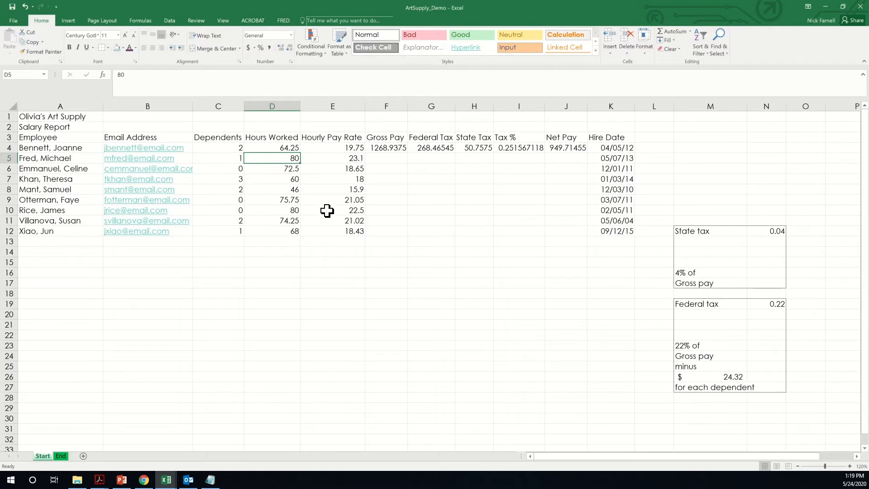
left_click(393, 152)
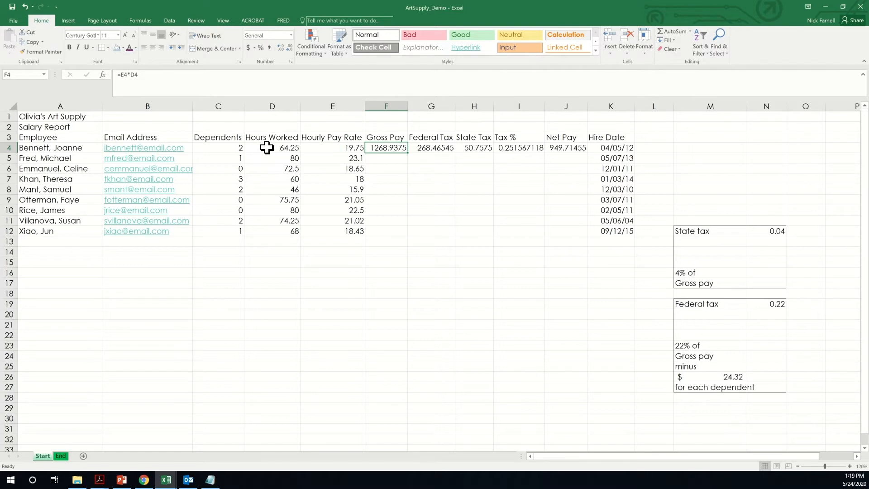
- Build the Gross Pay formula =E5*D5 in F5 by clicking the cells, giving 1848
left_click(382, 157)
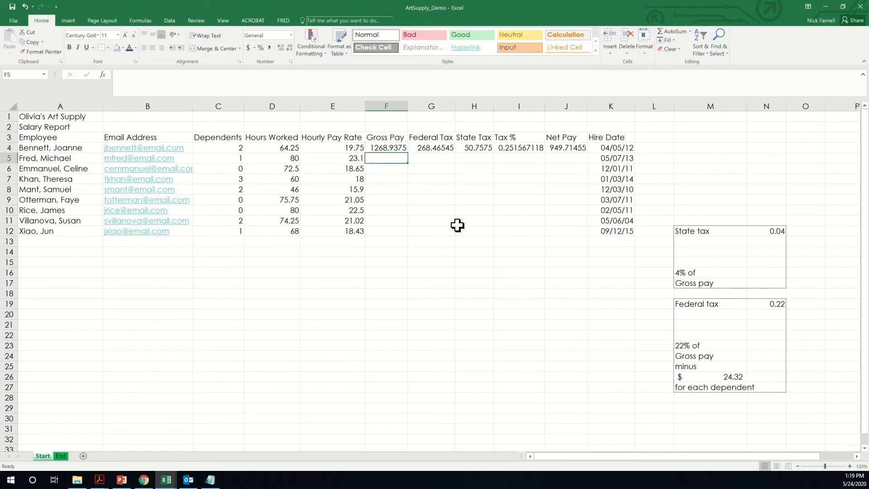
type("=")
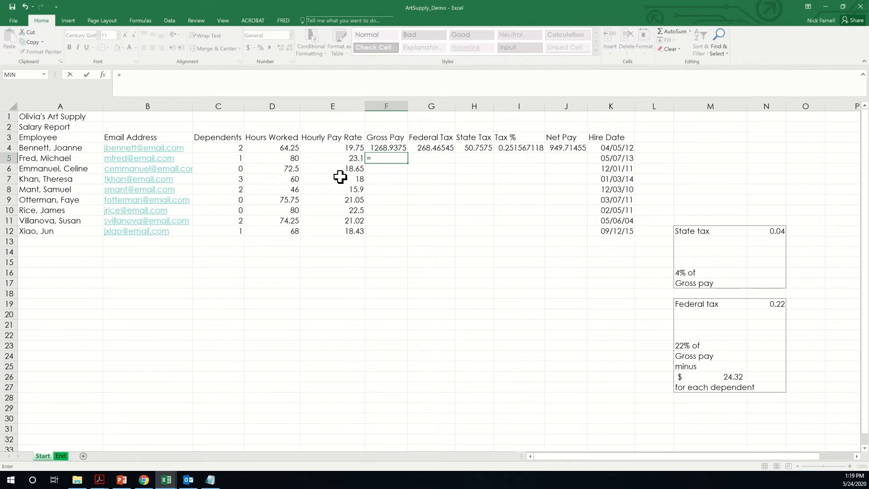
left_click(347, 158)
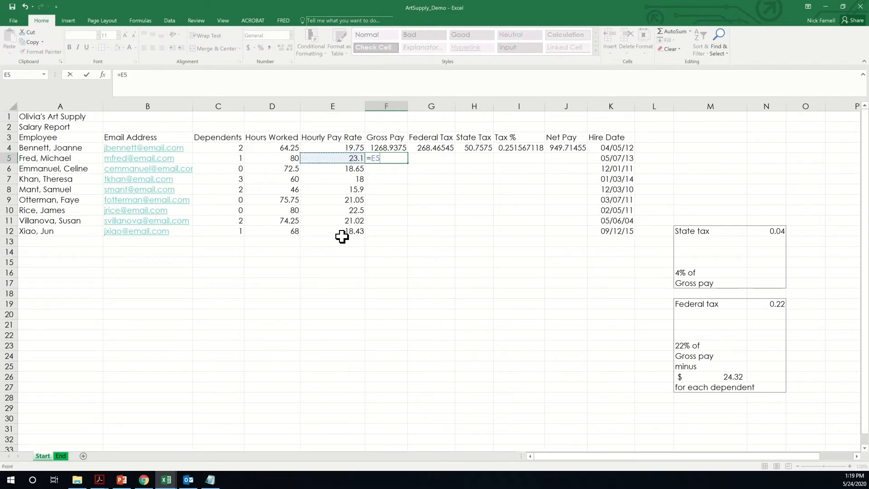
type("*")
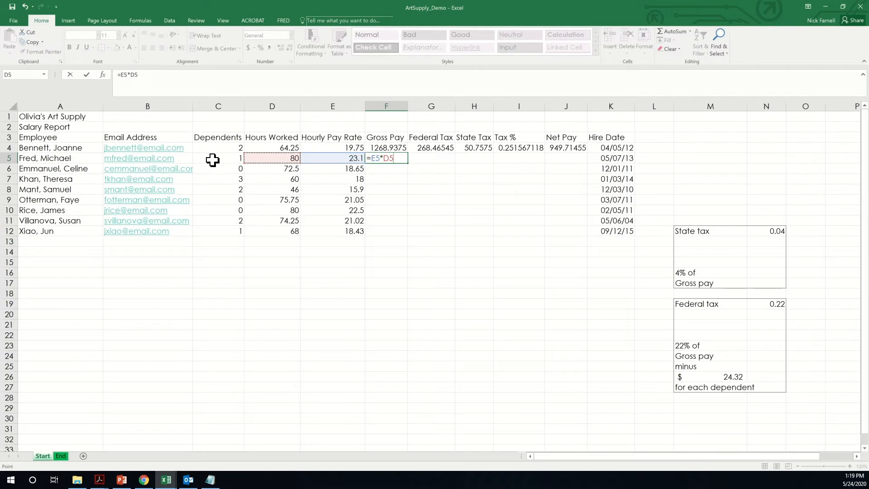
left_click(87, 75)
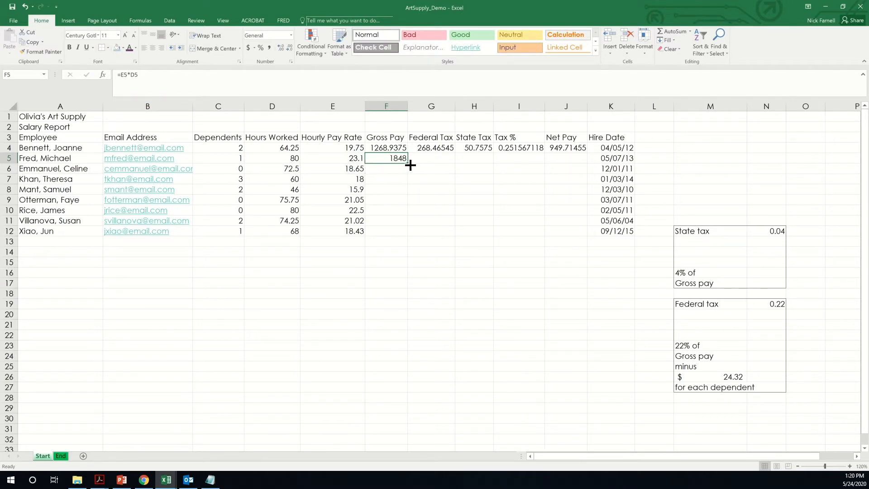
- Fill F5's Gross Pay formula down to F12 and inspect the copied formulas in F8, F9 and F11
mouse_move(410, 166)
left_mouse_down()
mouse_move(395, 208)
mouse_move(399, 233)
left_mouse_up()
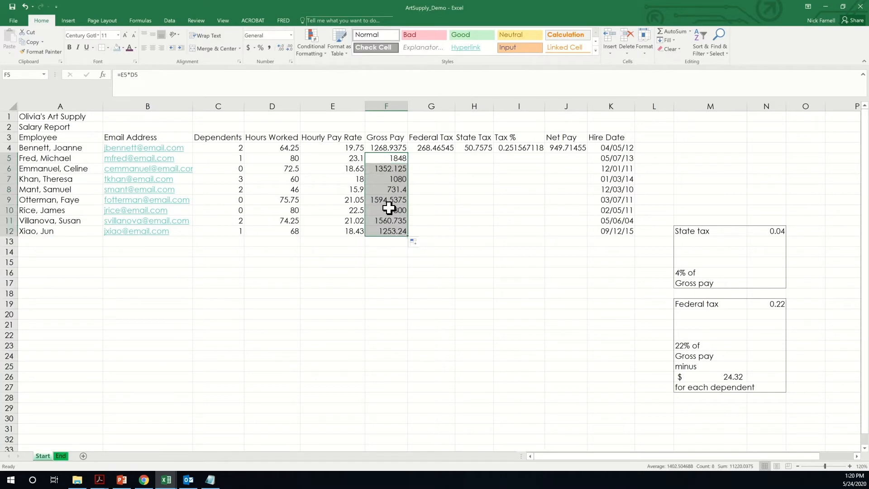
left_click(389, 189)
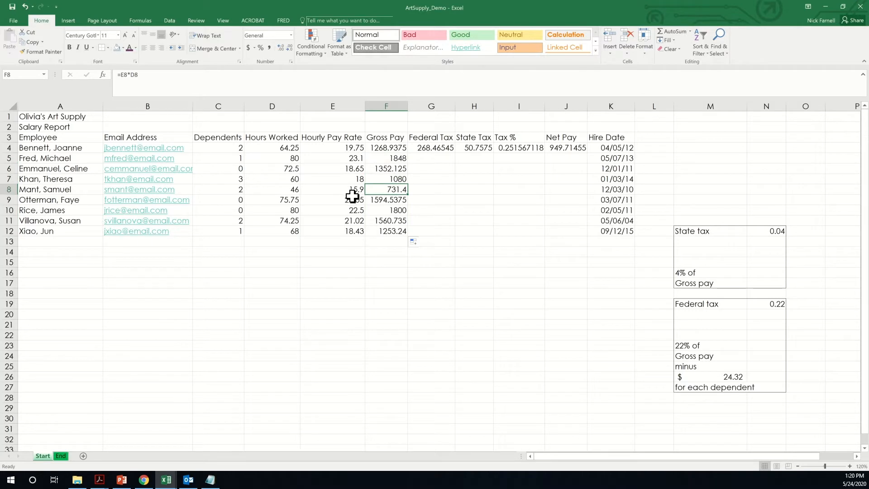
left_click(385, 202)
left_click(387, 210)
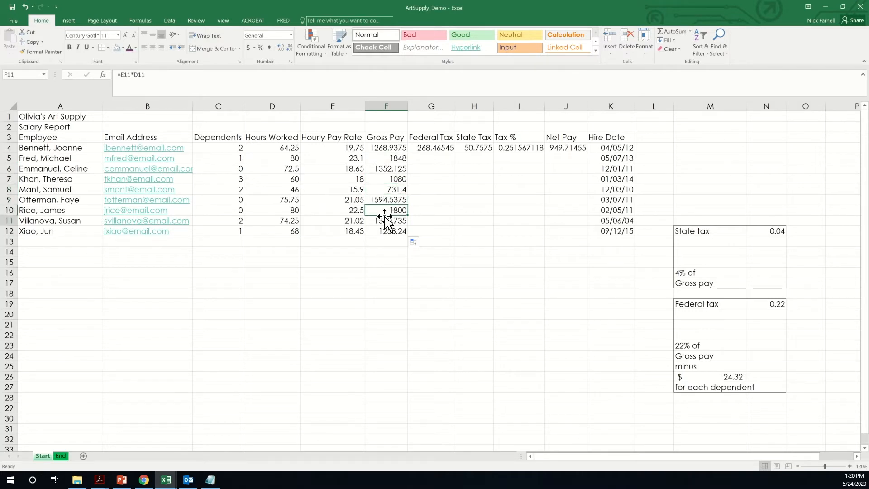
left_click(385, 220)
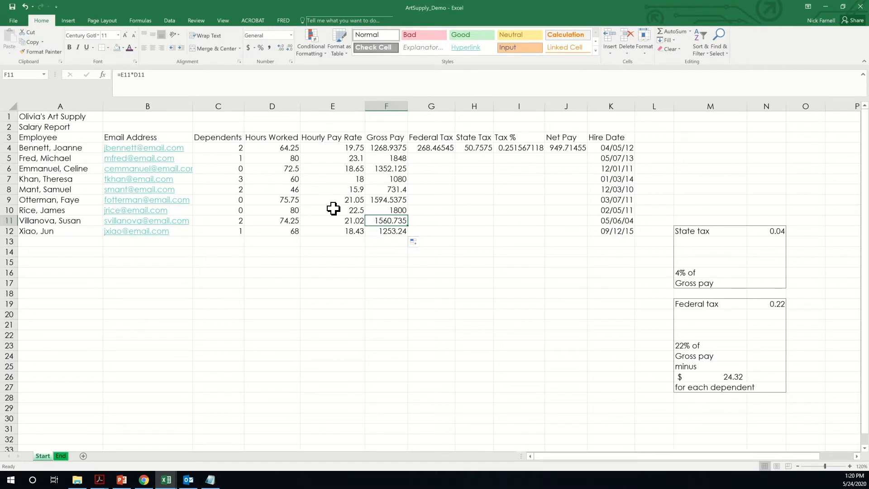
double_click(384, 220)
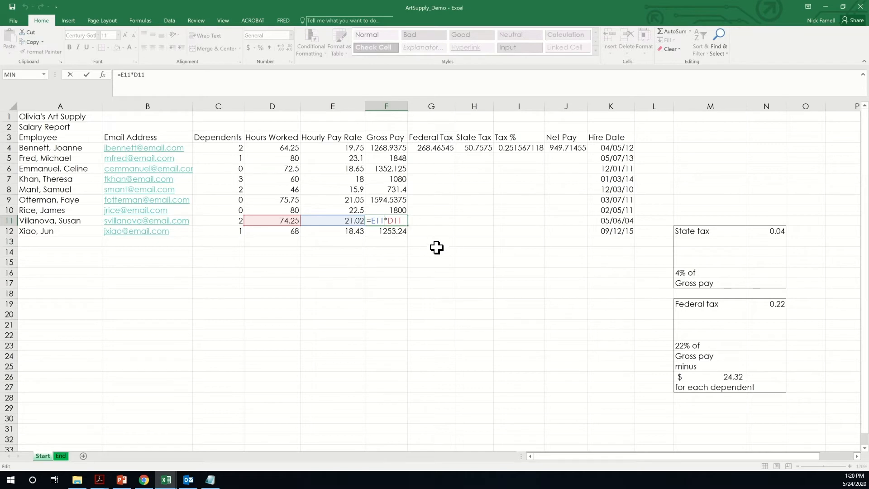
left_click(413, 251)
left_click(425, 279)
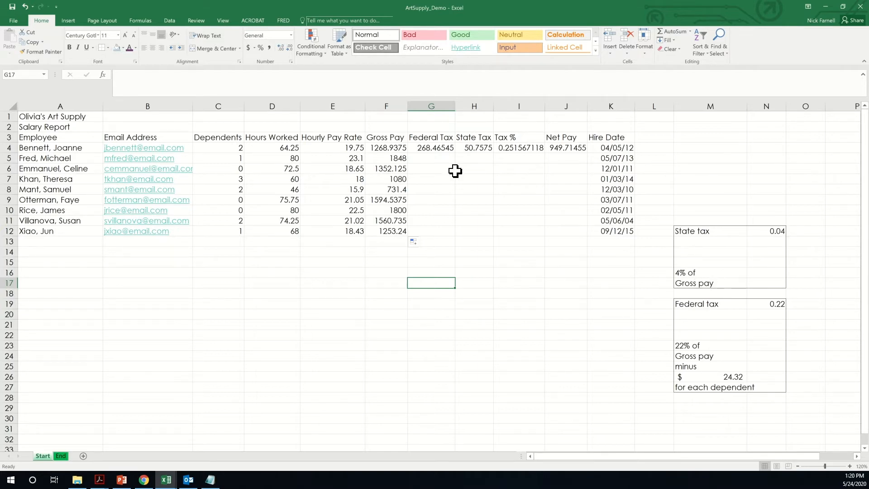
left_click(473, 148)
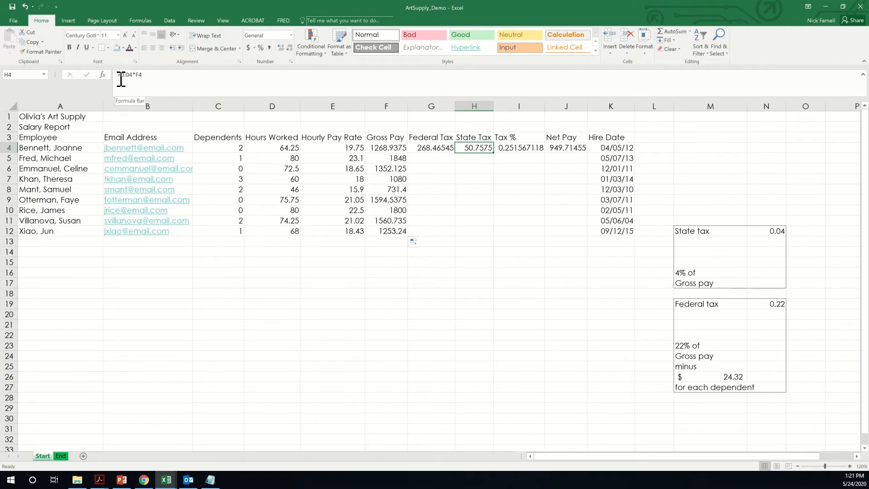
- Enter =0.04*F5 in H5 and fill it down to H12 (73.92 through 50.1296)
left_click(480, 159)
type("=")
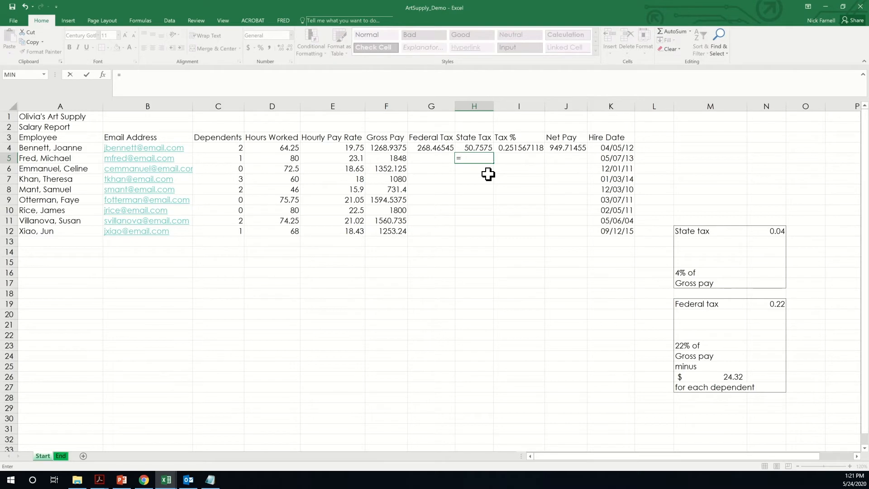
type("0.04*")
left_click(382, 159)
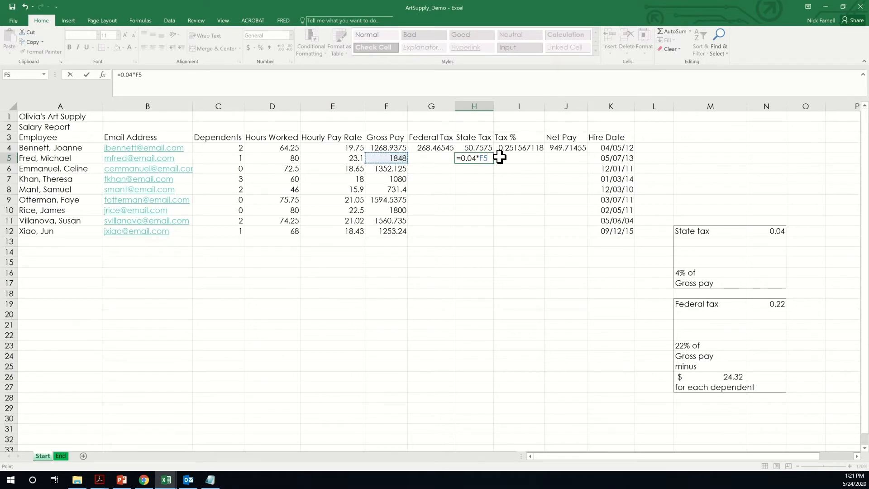
left_click(87, 75)
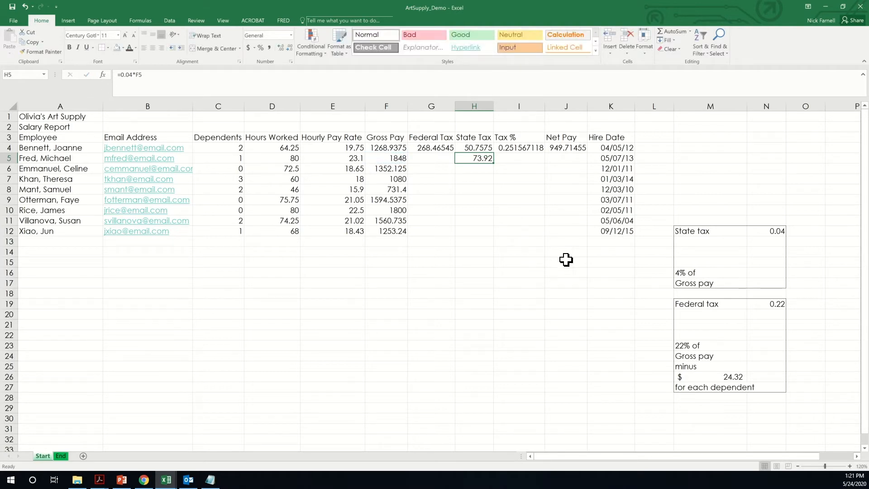
left_click_drag(494, 163, 492, 236)
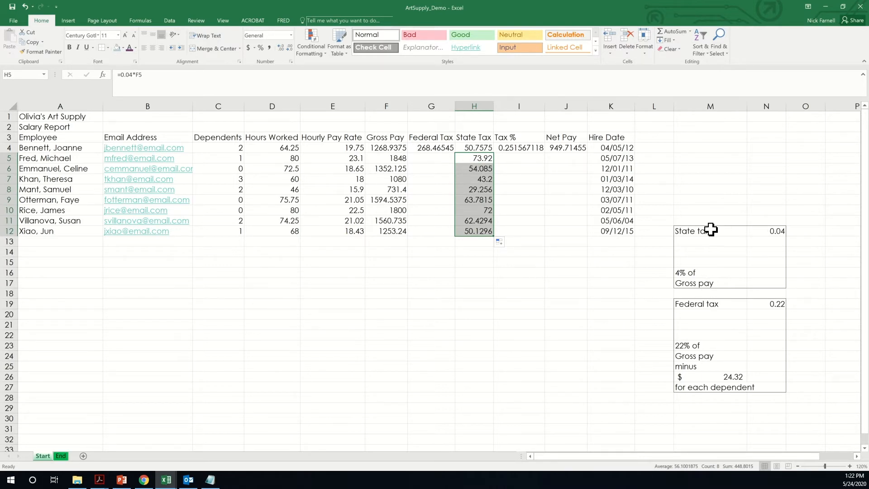
left_click(702, 271)
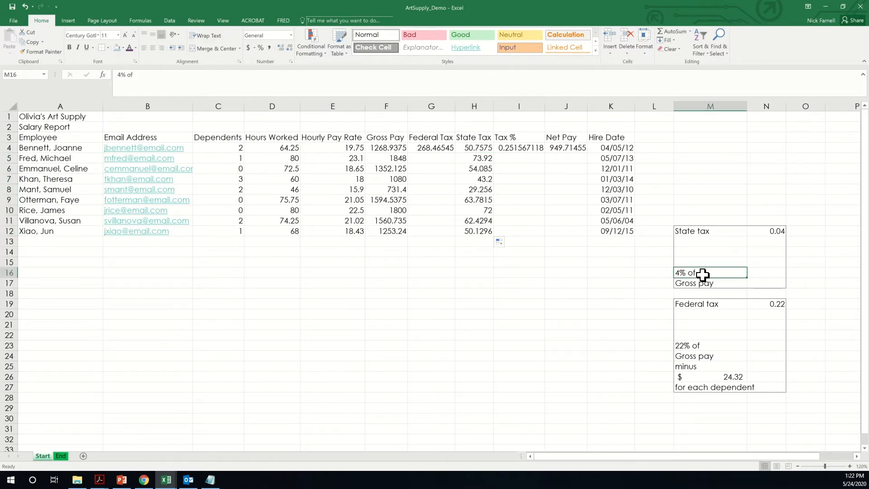
left_click(701, 285)
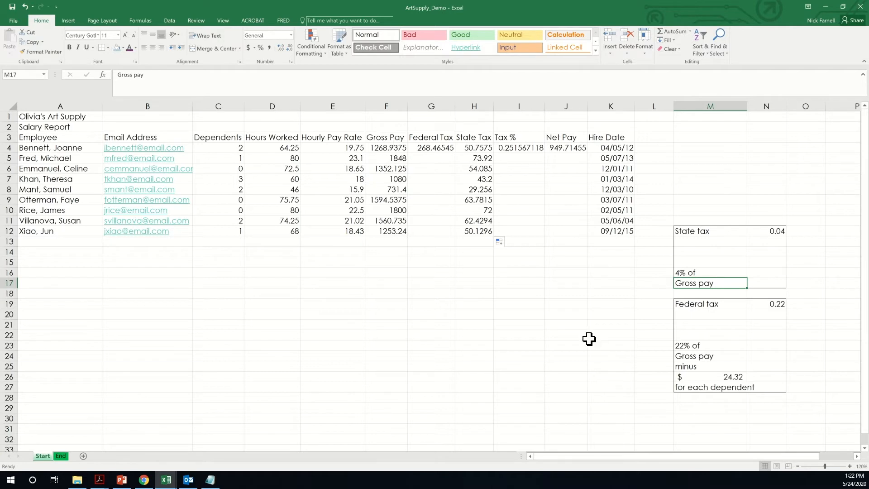
left_click(699, 333)
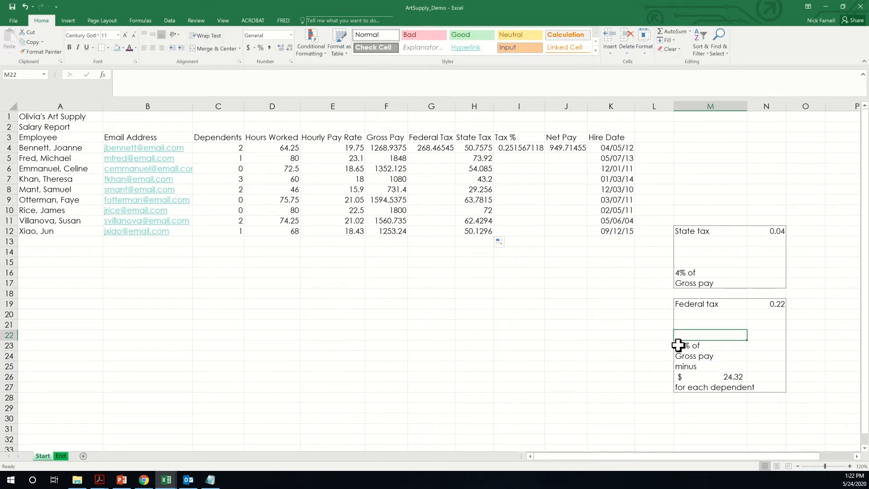
left_click(440, 151)
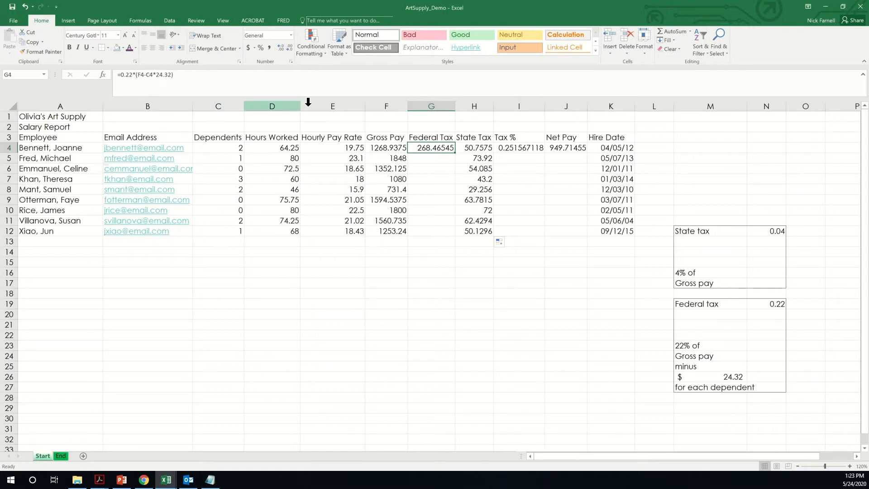
- Enter =0.22*(F5-24.32*C5) in G5, fixing the initial formula error, and fill it down to G12
left_click(442, 158)
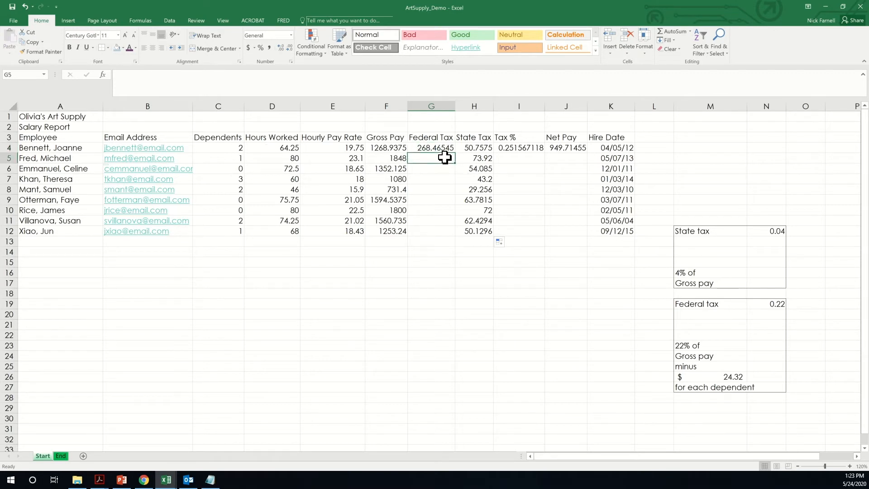
type("=")
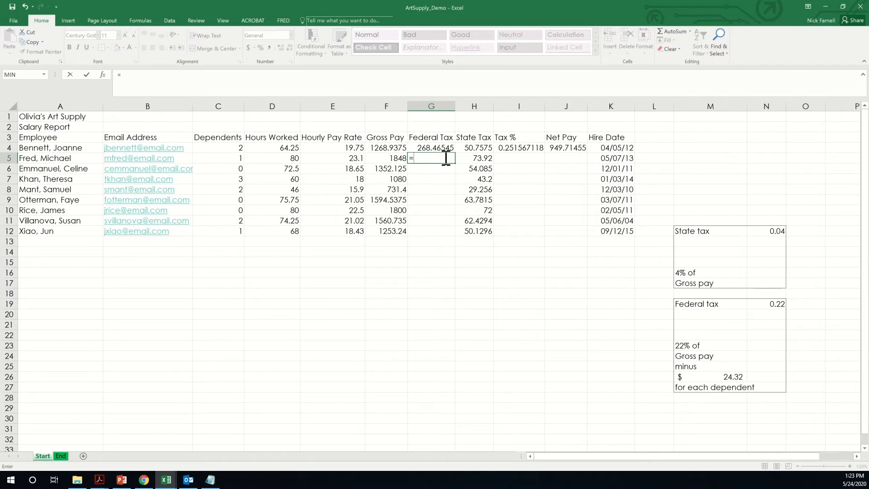
type("0.22*()")
key("Return")
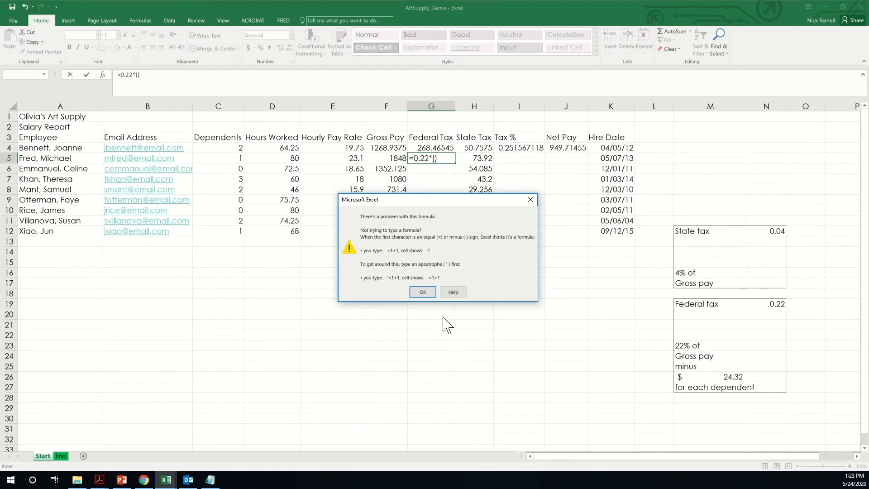
left_click(422, 292)
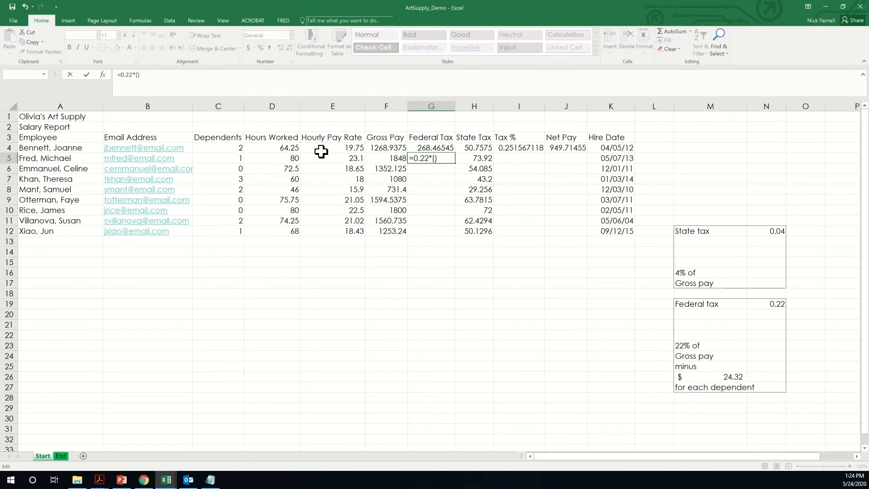
left_click(393, 158)
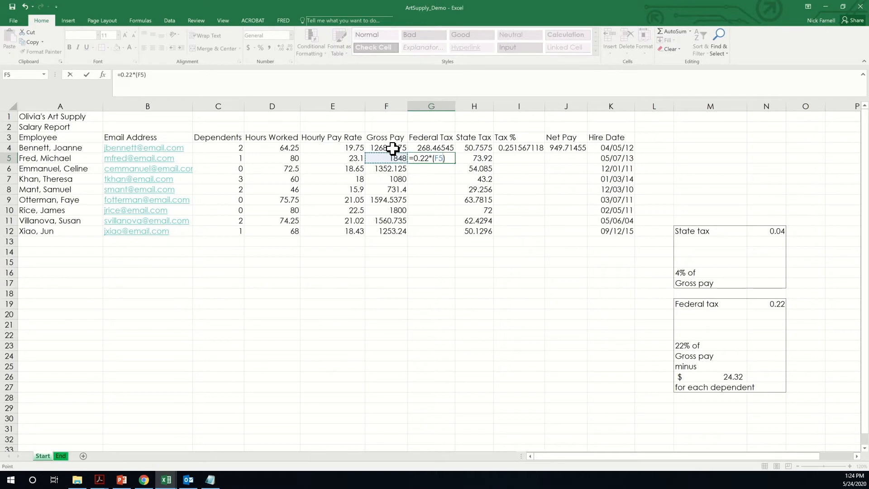
type("-24.32*")
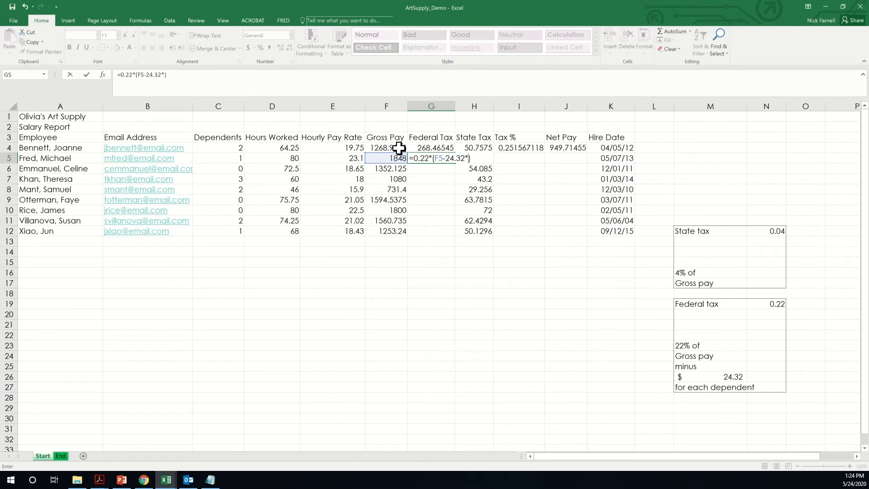
left_click(225, 158)
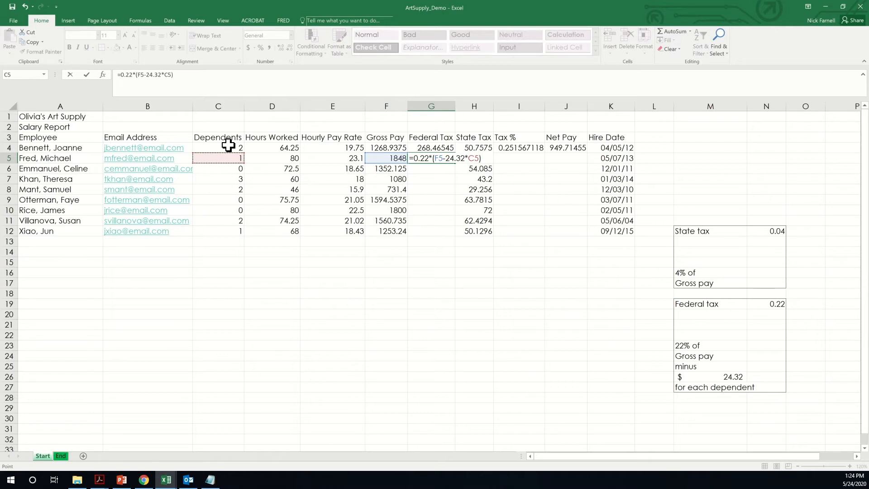
key("ctrl+Return")
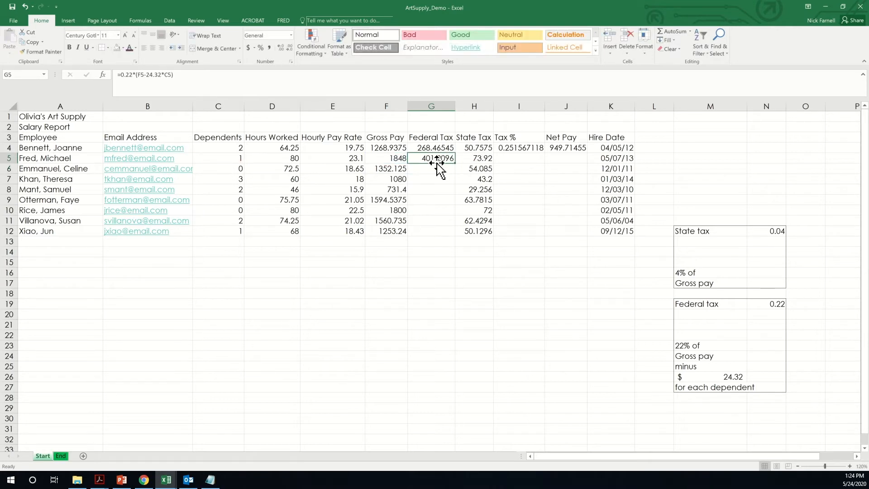
left_click_drag(454, 163, 450, 232)
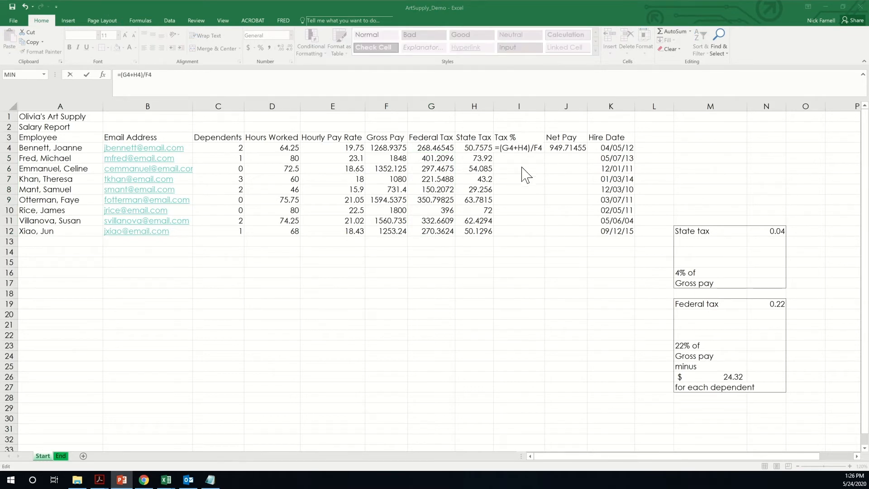
key("Return")
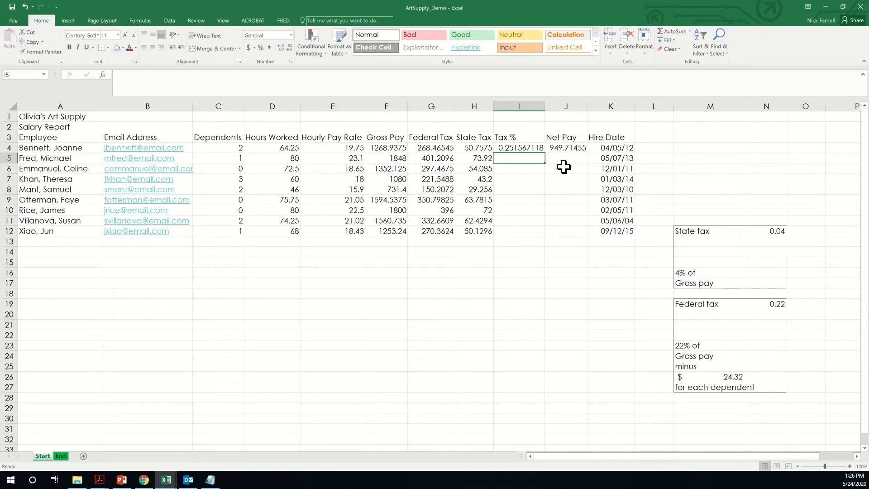
left_click(528, 149)
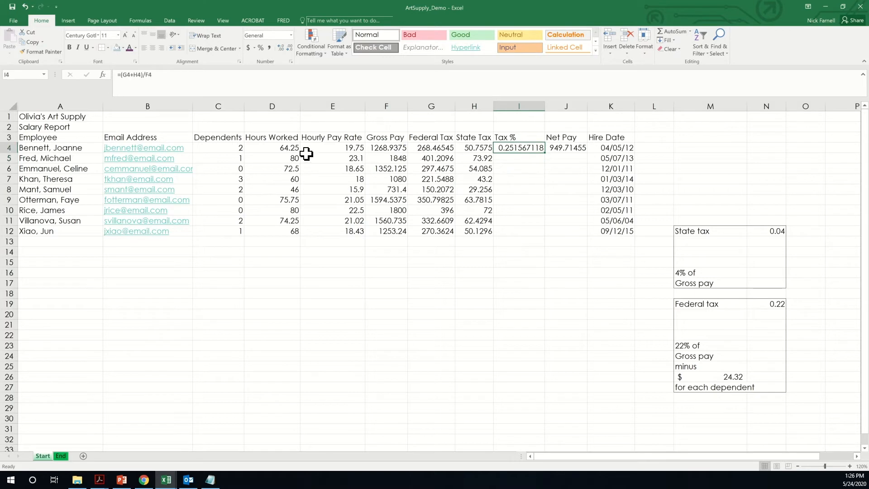
left_click(202, 78)
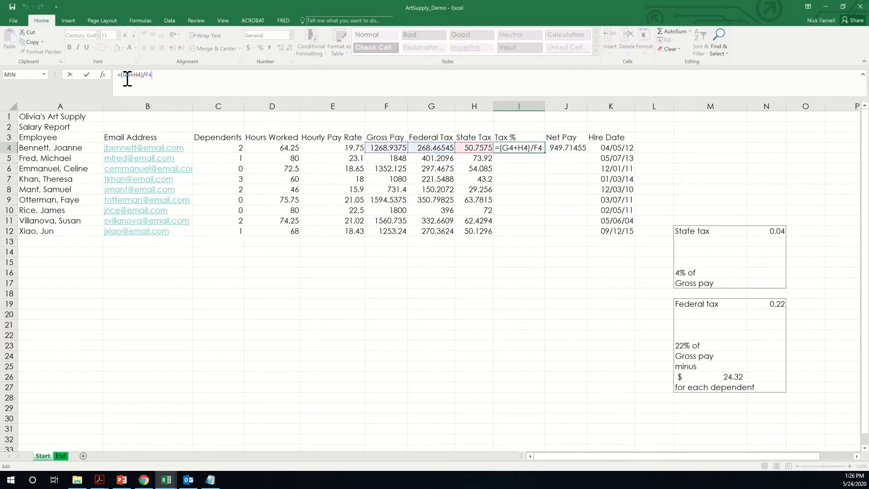
double_click(146, 76)
- Enter =(H5+G5)/F5 in I5 and fill it down to I12 (0.257104762 through 0.255730746)
key("ctrl+Return")
left_click(528, 158)
type("=")
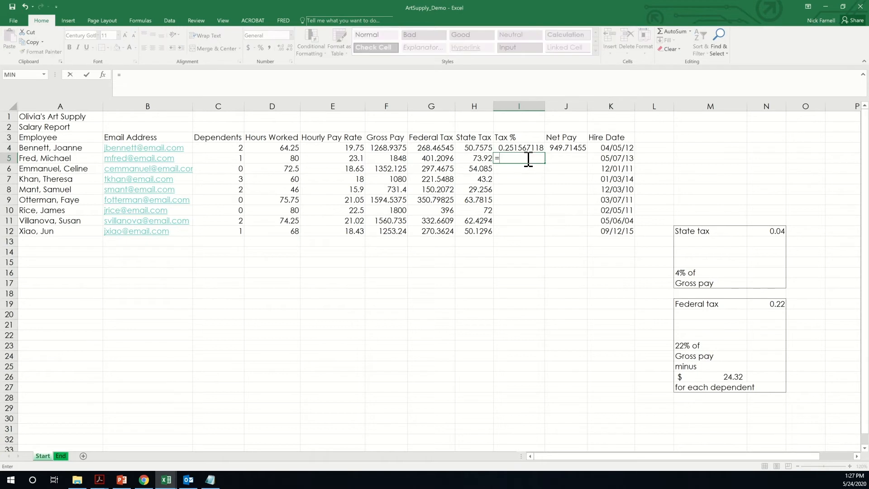
type("(")
left_click(475, 160)
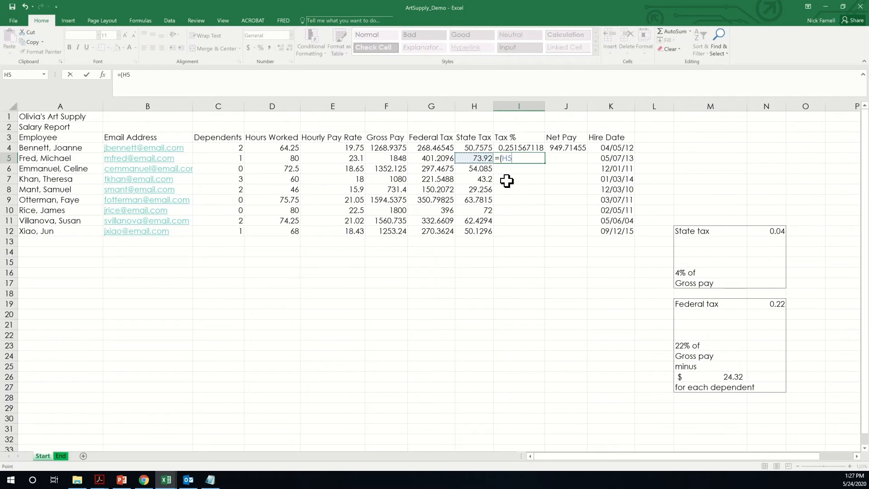
type("+")
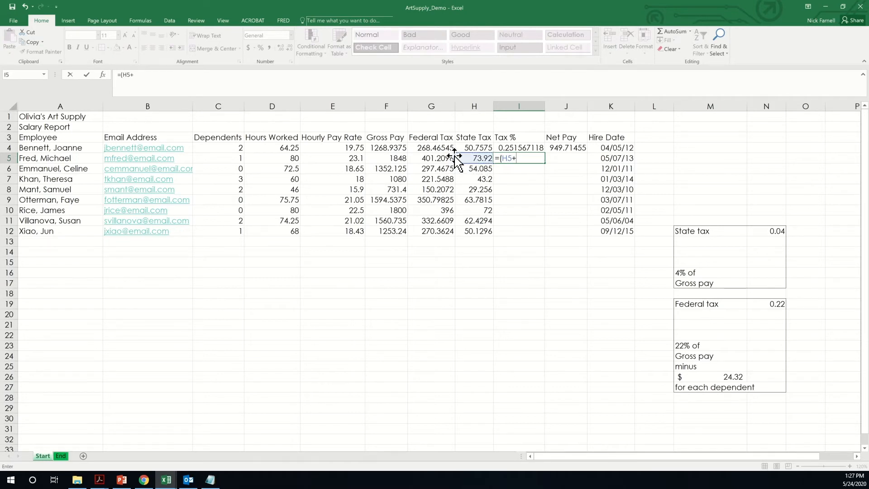
left_click(437, 160)
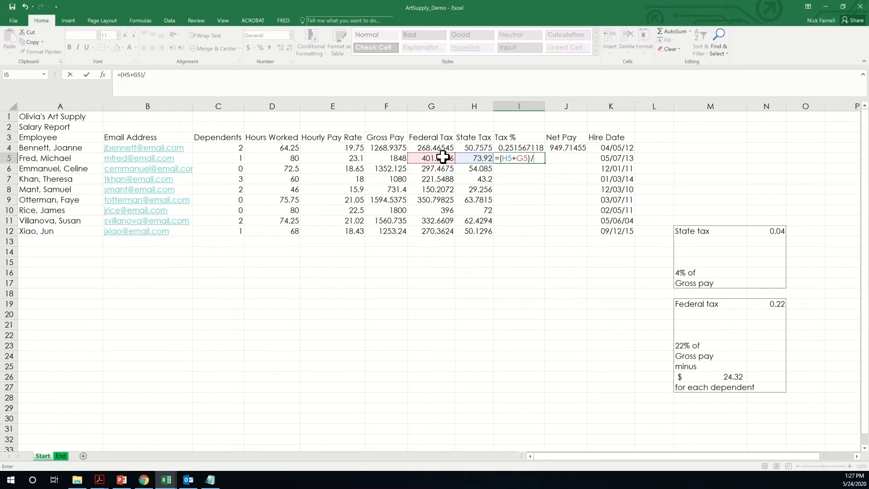
left_click(396, 160)
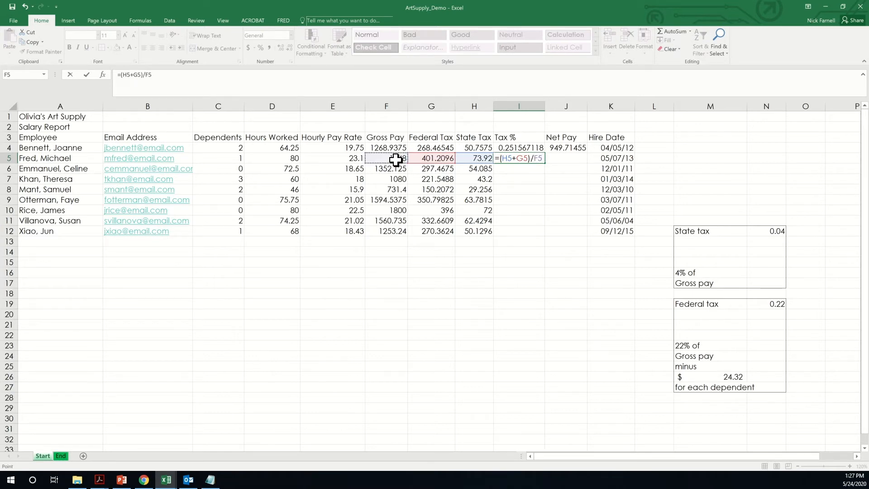
key("Return")
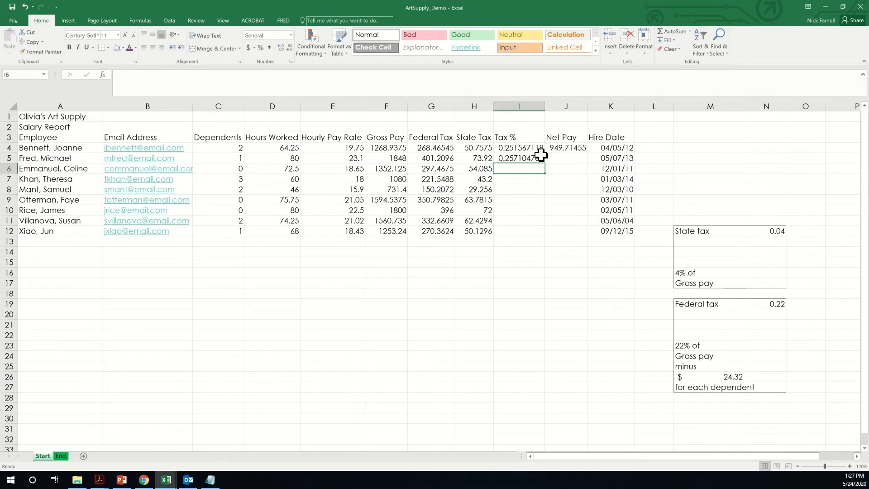
left_click(541, 155)
left_click_drag(545, 163, 538, 236)
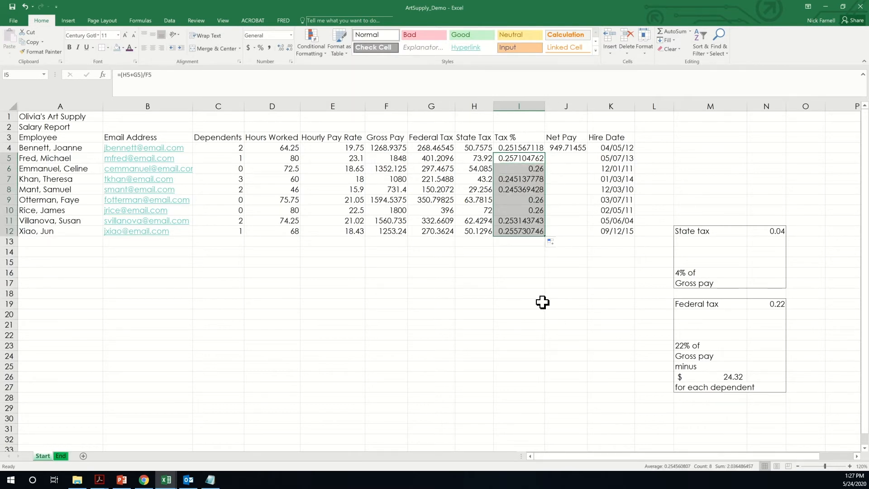
left_click(564, 147)
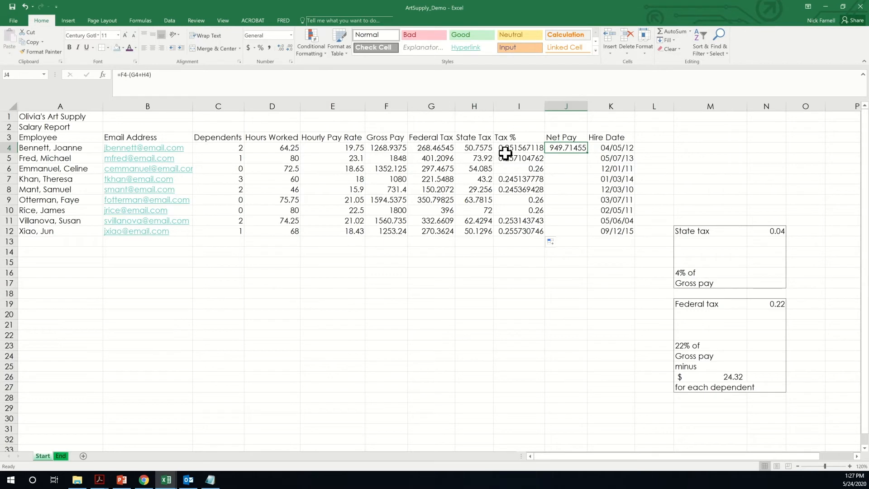
left_click(160, 82)
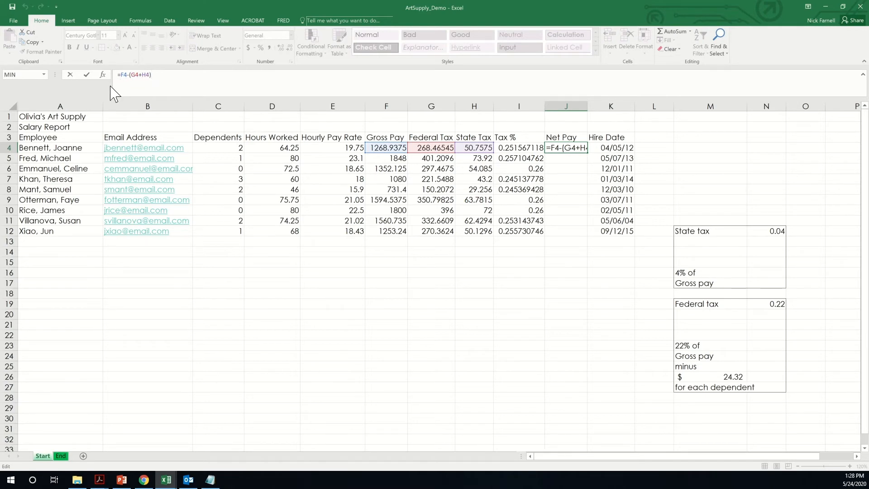
key("Return")
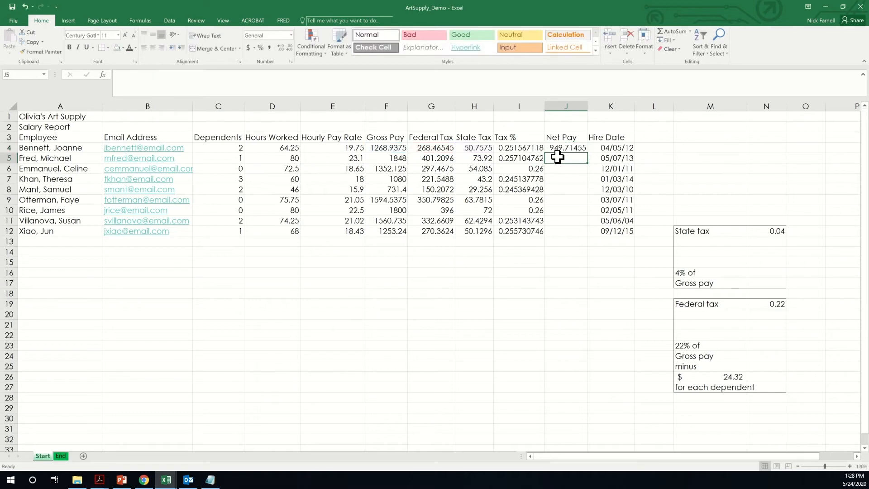
- Enter =F5-(G5+H5) in J5 and fill it down to J12 (1372.8704 to 932.748)
type("=")
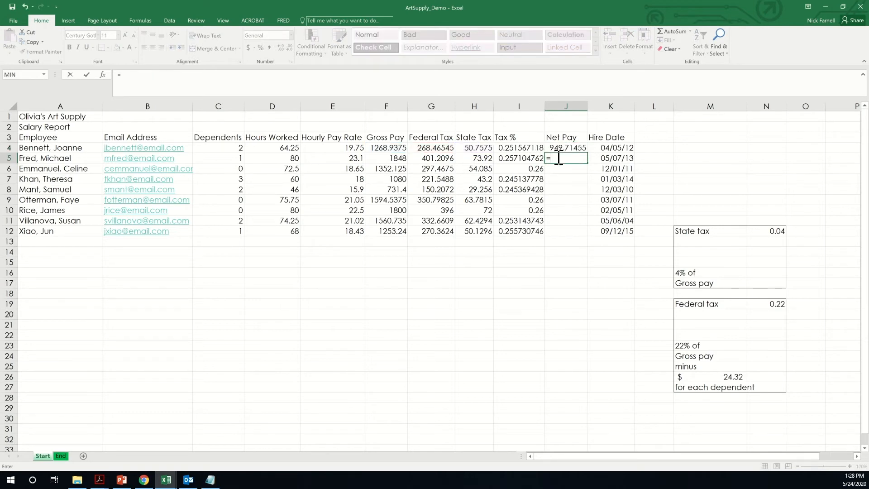
left_click(390, 158)
type("-(")
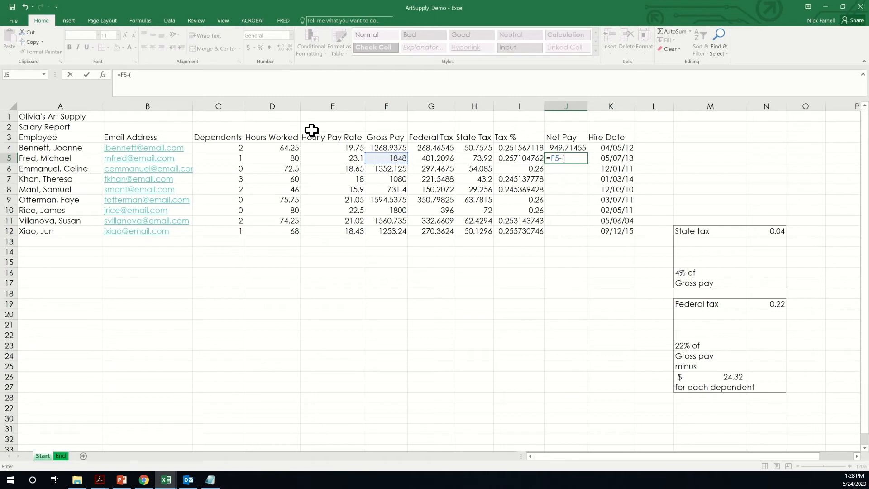
left_click(428, 159)
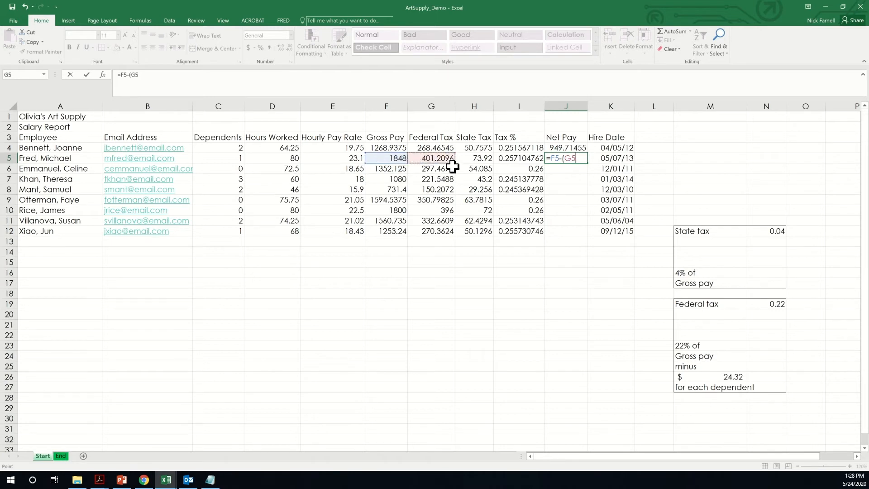
left_click(486, 159)
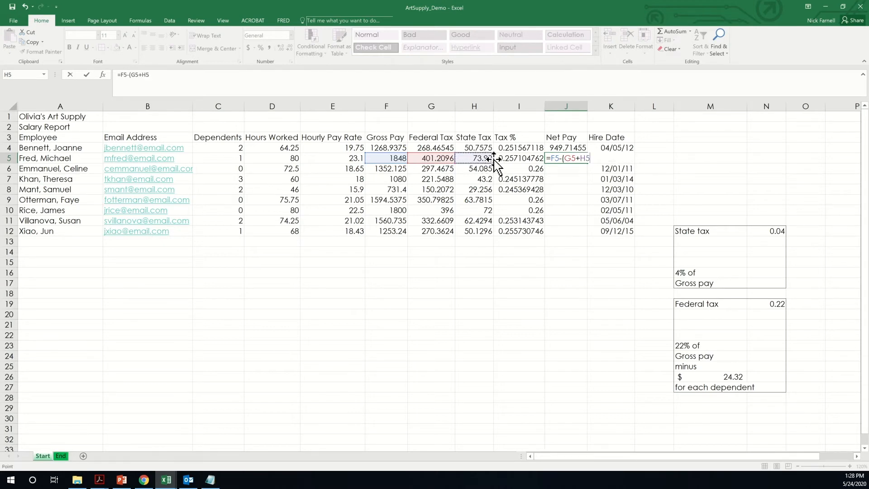
key("Return")
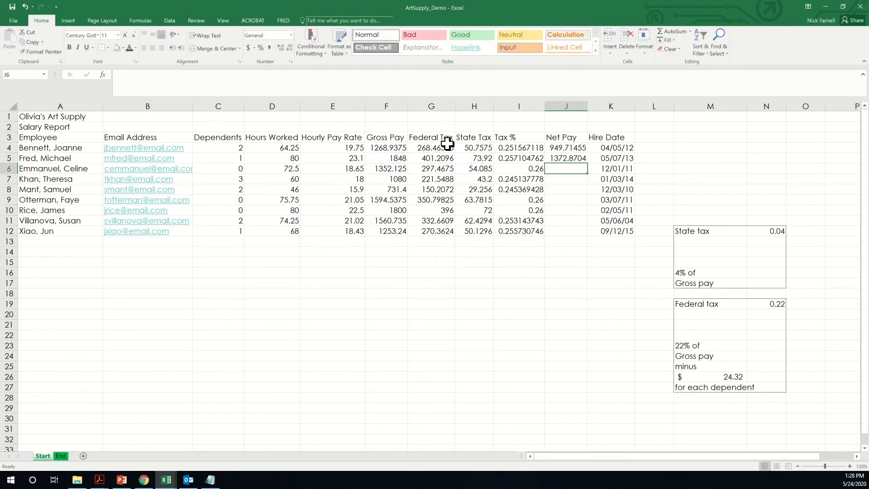
left_click(566, 160)
left_click_drag(587, 164, 577, 233)
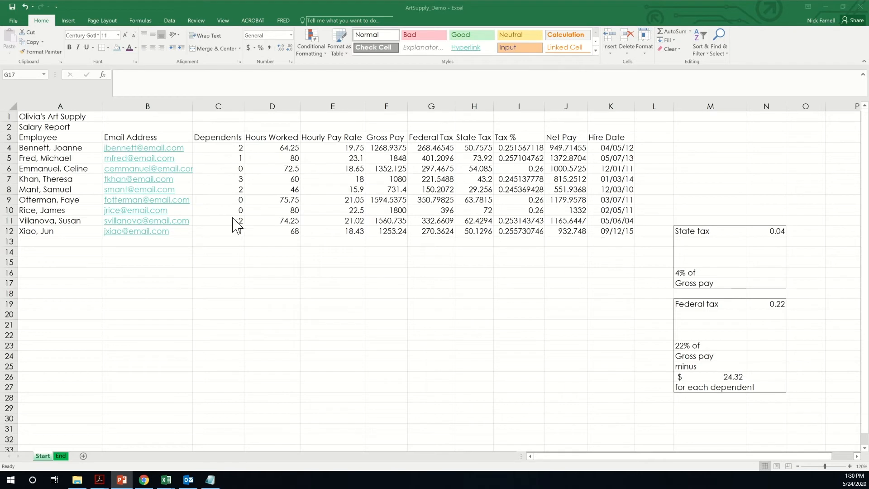
left_click(76, 243)
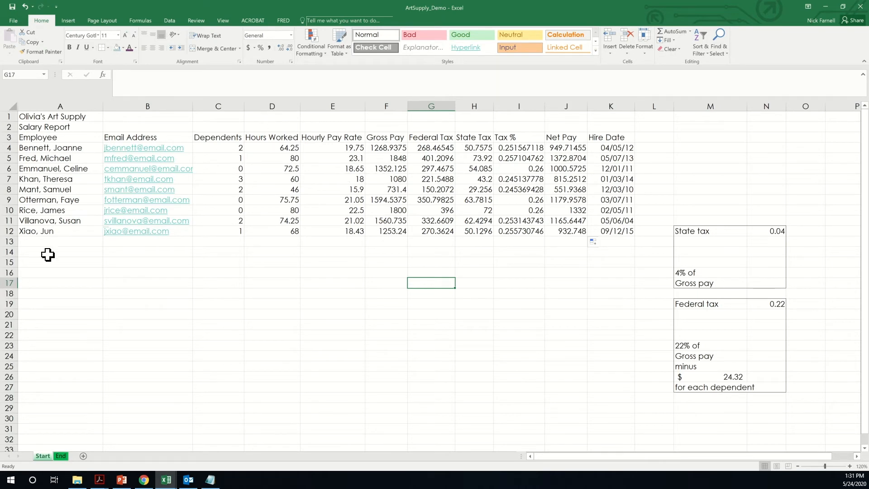
- Type the labels Totals, Highest, Lowest and Average into A13 through A16
left_click(61, 243)
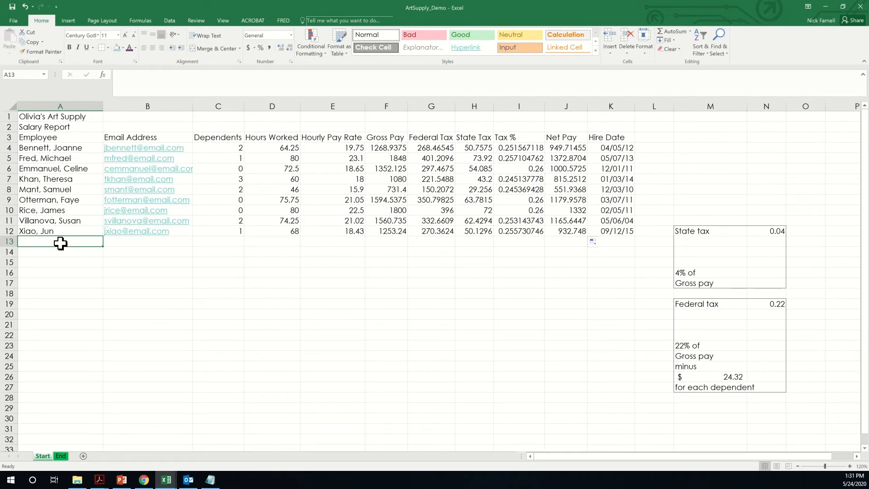
type("Tot")
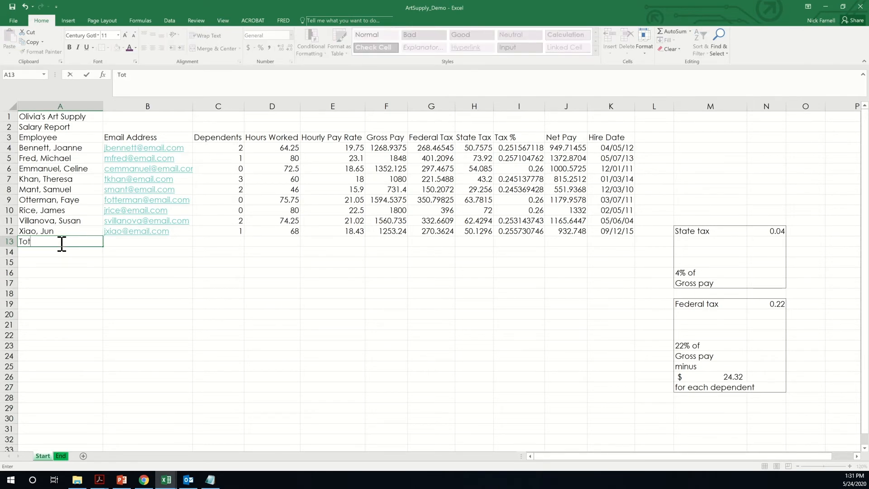
type("als")
key("Return")
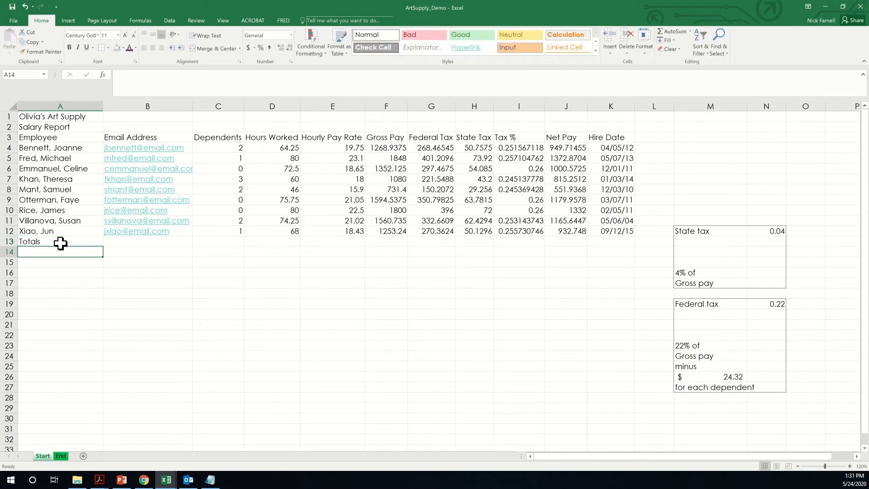
type("Highest")
key("Return")
type("Lowe")
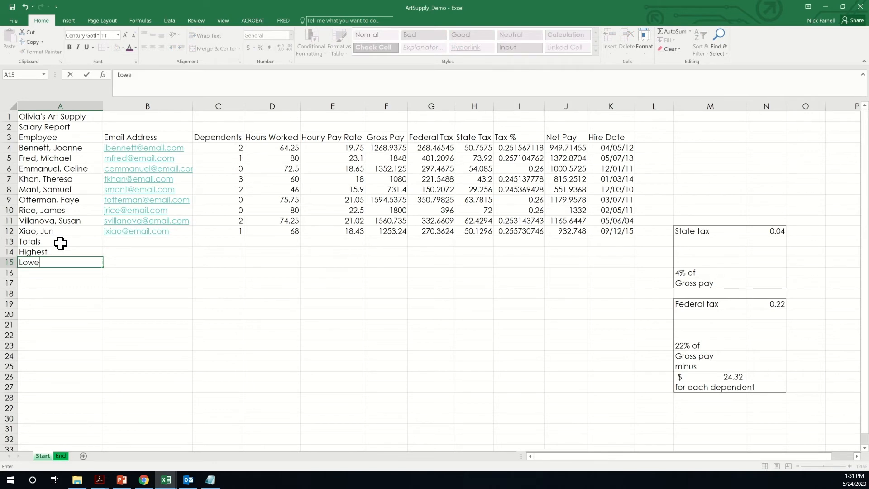
type("st")
key("Return")
type("Average")
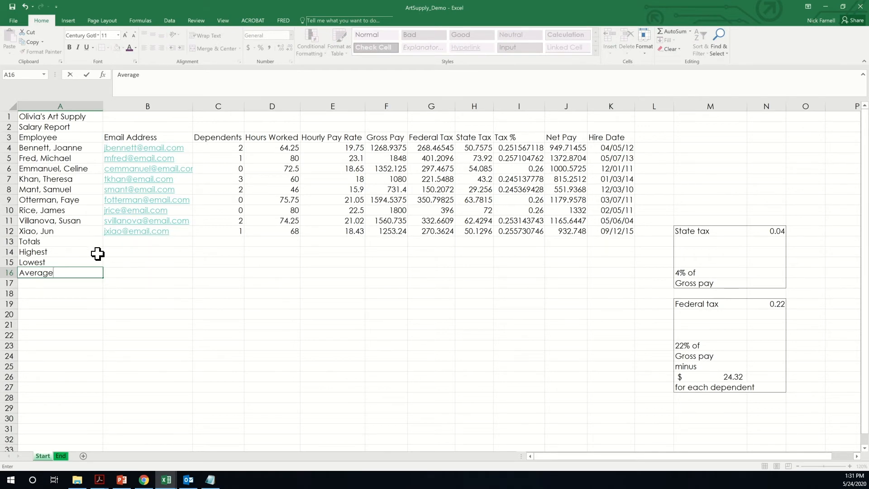
left_click(209, 242)
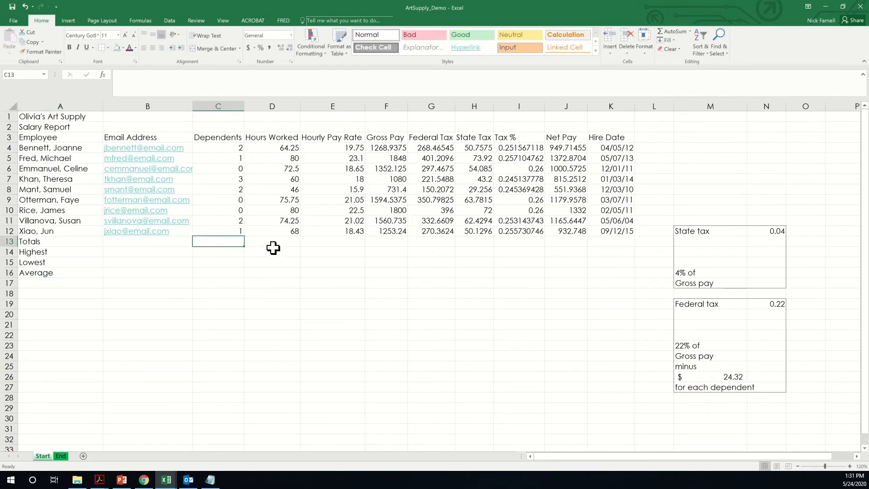
- AutoSum Hours Worked in D13, copy it across to H13, then AutoSum Net Pay in J13
left_click(277, 241)
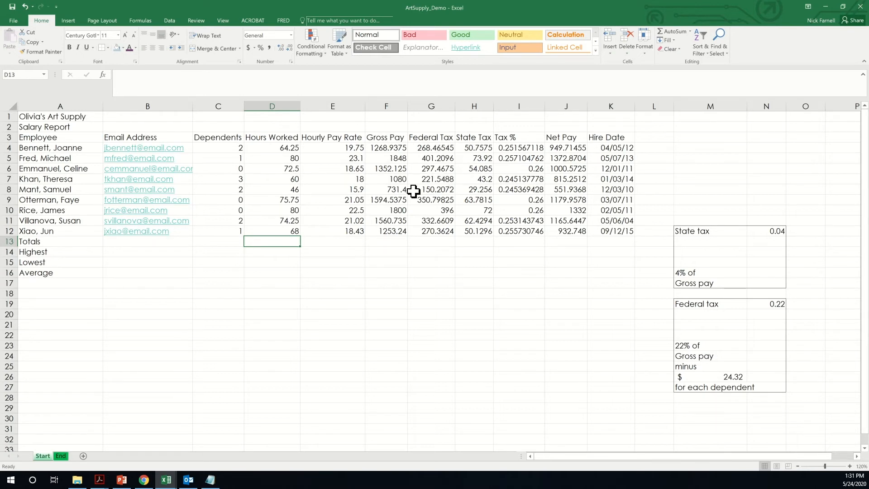
left_click(671, 31)
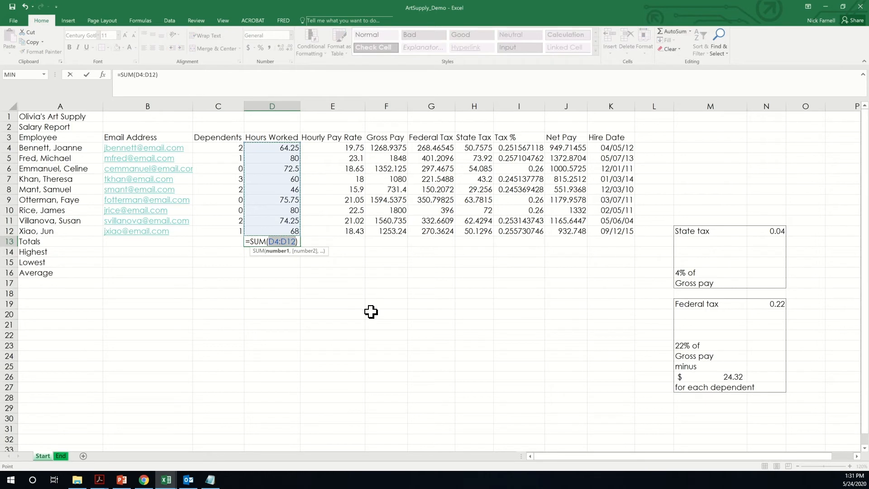
key("Return")
left_click(283, 244)
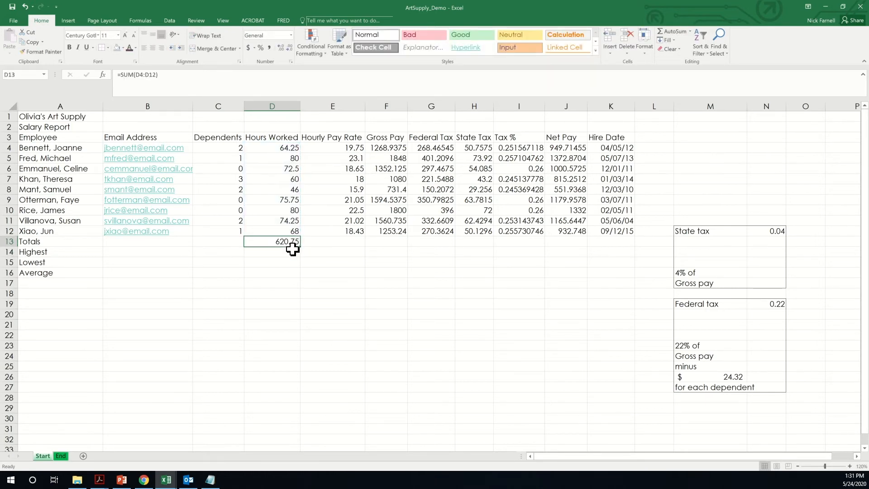
left_click_drag(300, 246, 490, 236)
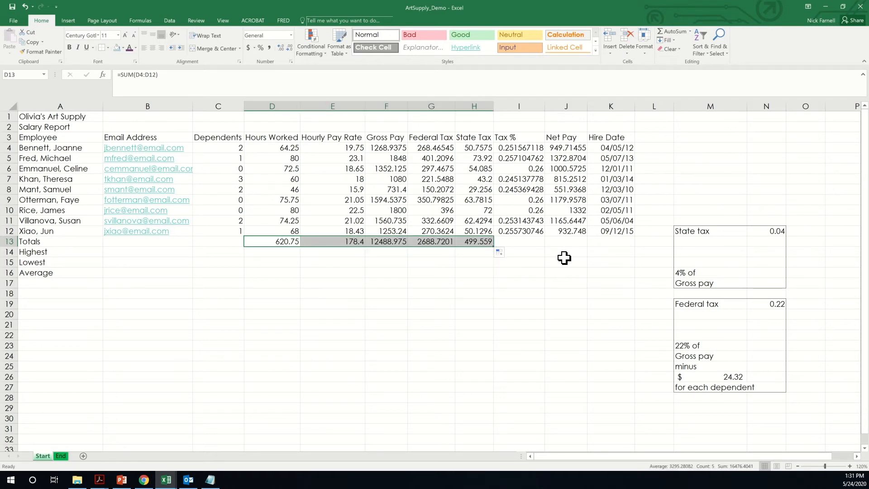
left_click(573, 244)
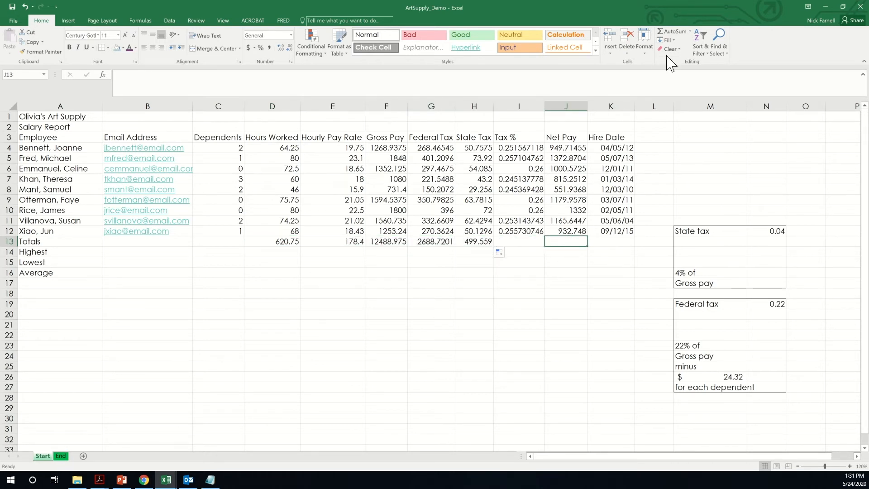
left_click(677, 32)
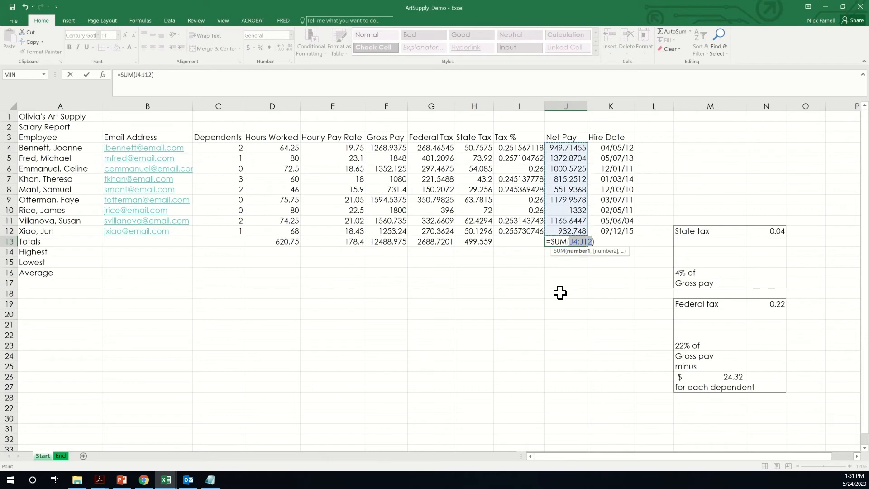
key("Return")
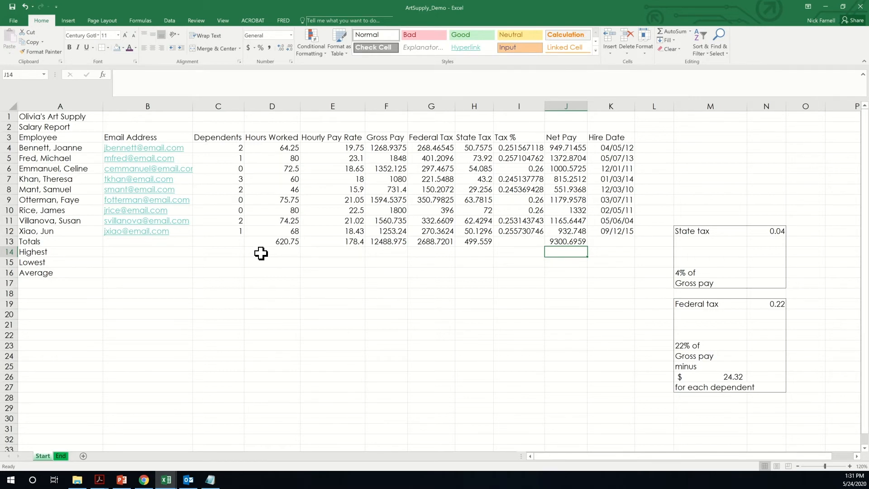
left_click(41, 254)
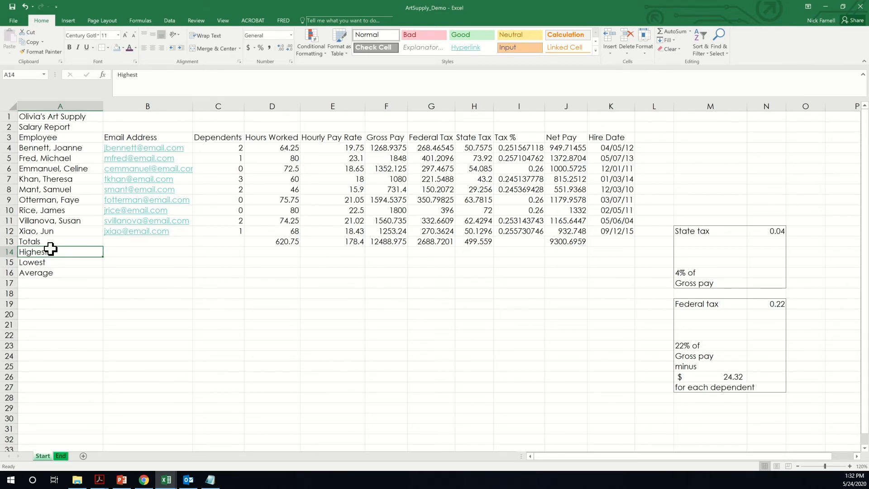
left_click(205, 252)
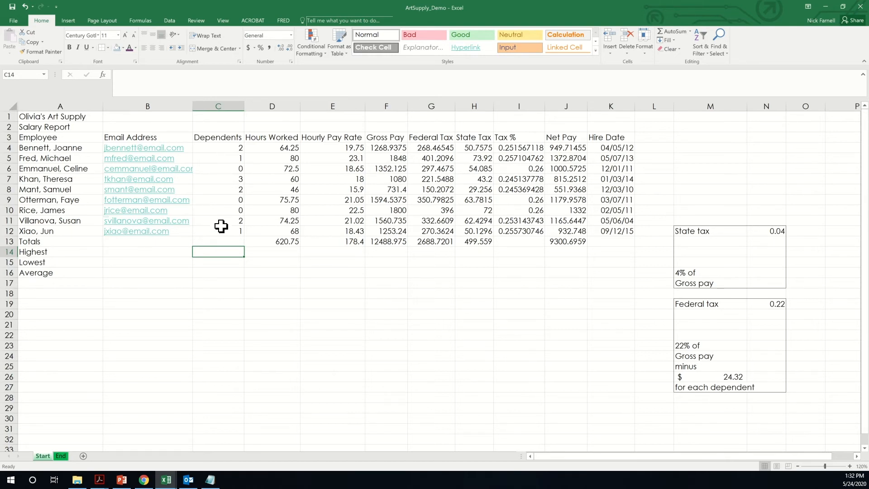
- Insert =MAX(C4:C12) in C14 through the function dialog, giving 3 as the highest dependents
left_click(104, 84)
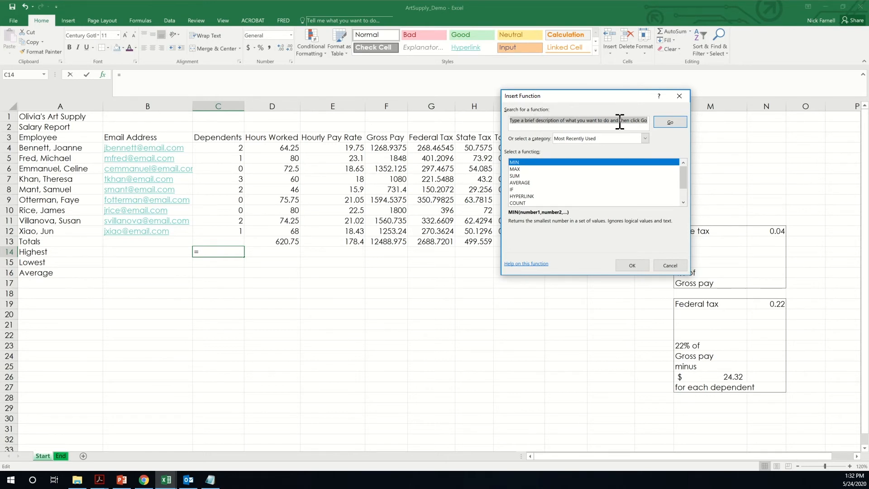
left_click(520, 170)
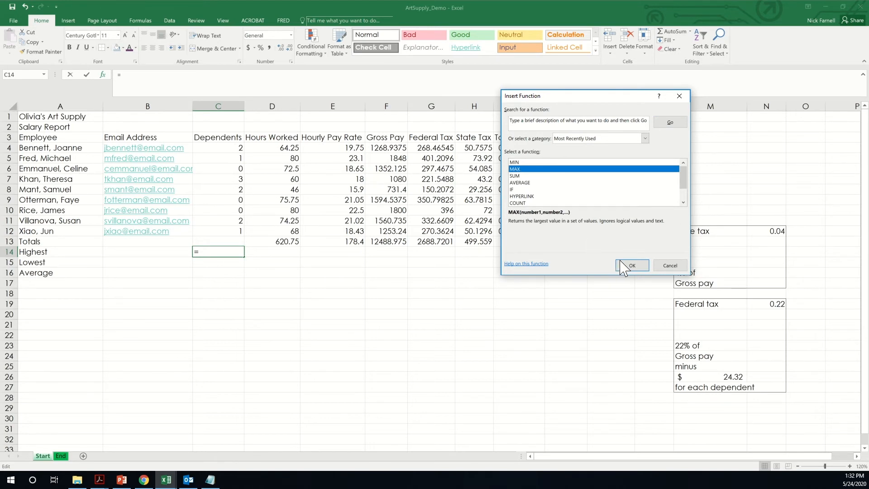
left_click(632, 266)
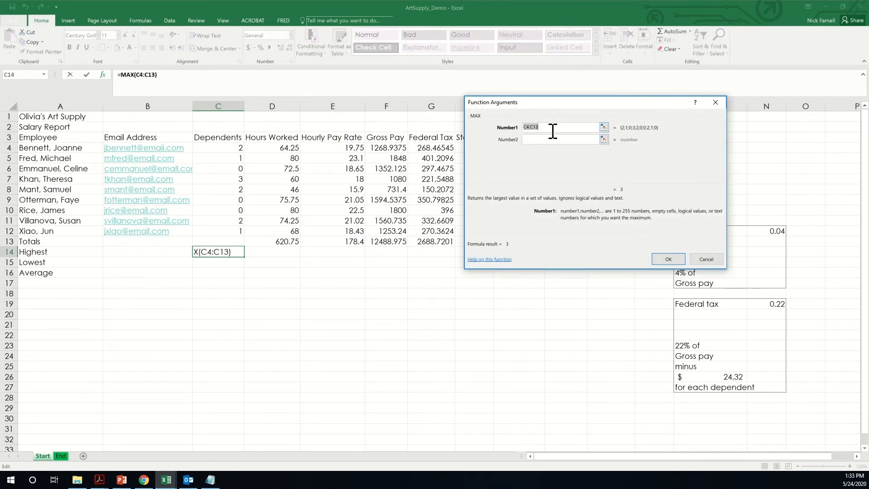
left_click_drag(232, 150, 231, 231)
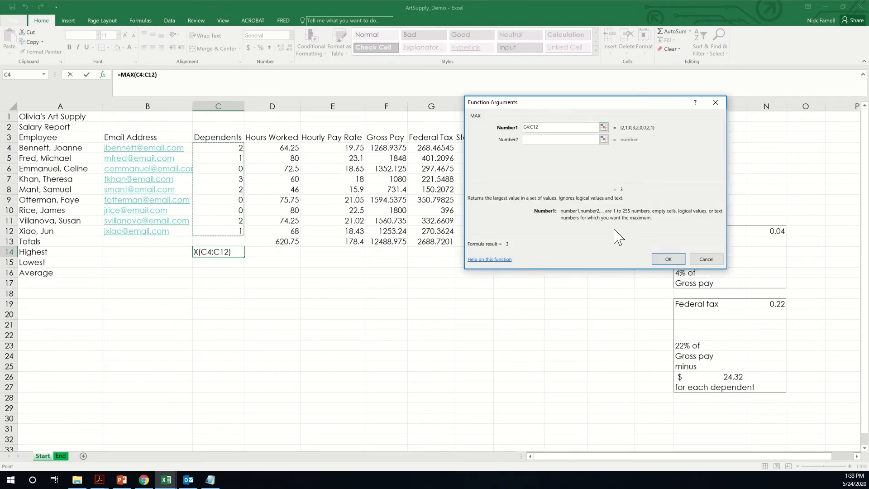
left_click(669, 260)
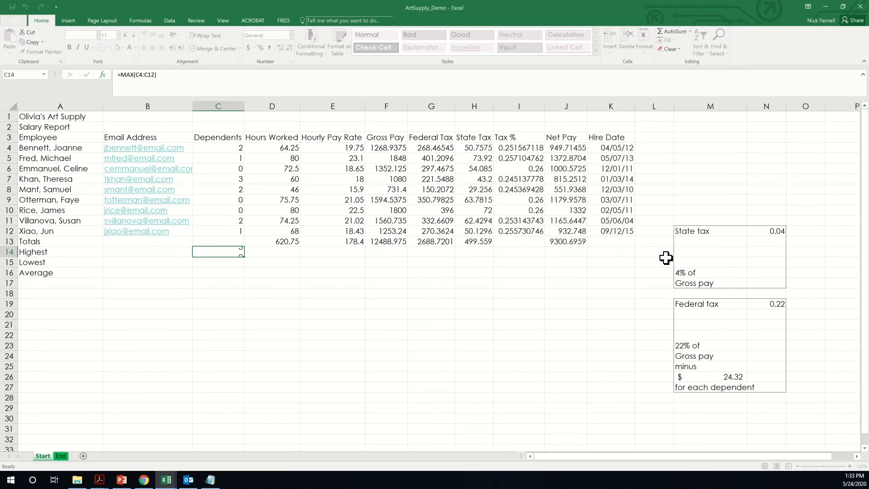
left_click(284, 254)
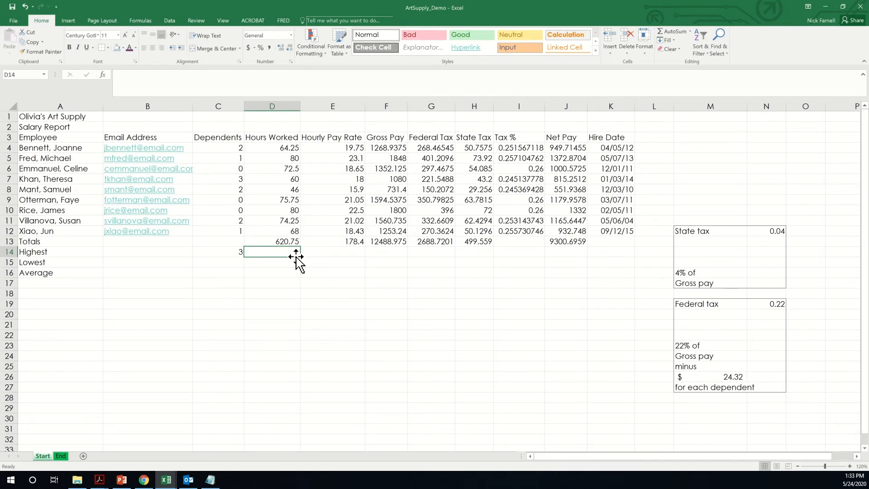
- Enter =MAX(D4:D12) in D14 to show the highest hours worked, 80
type("=max")
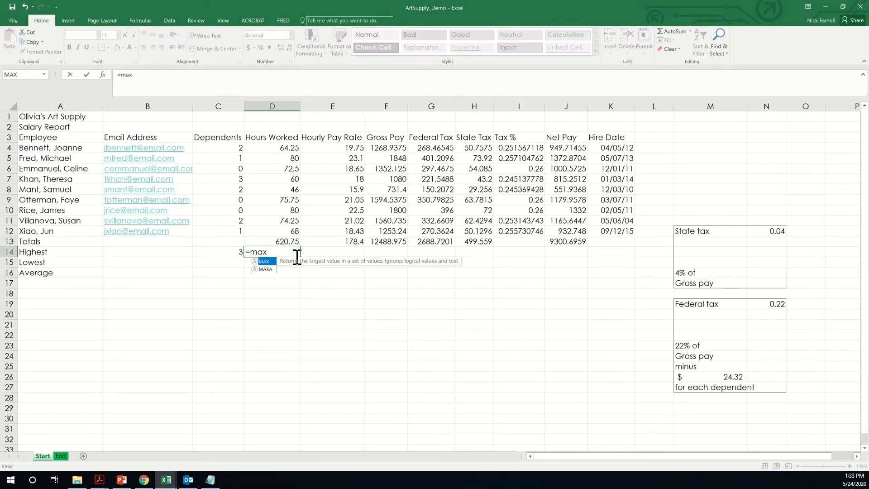
double_click(264, 262)
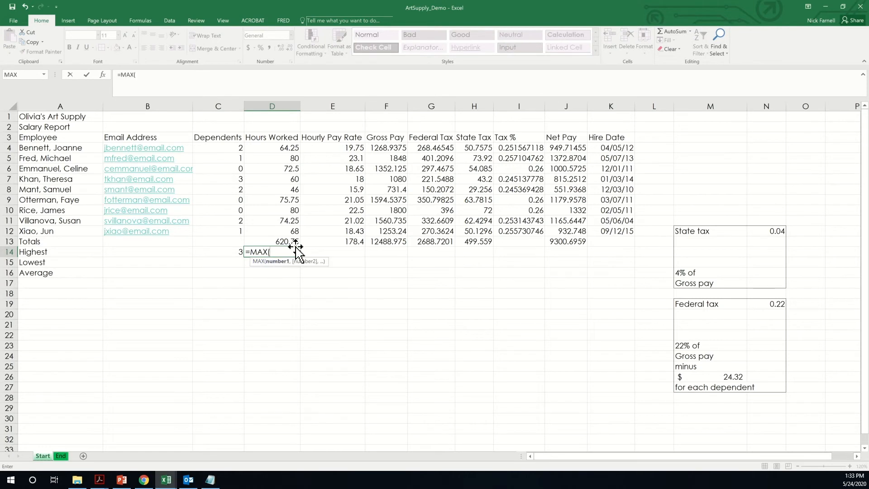
left_click_drag(296, 243, 283, 149)
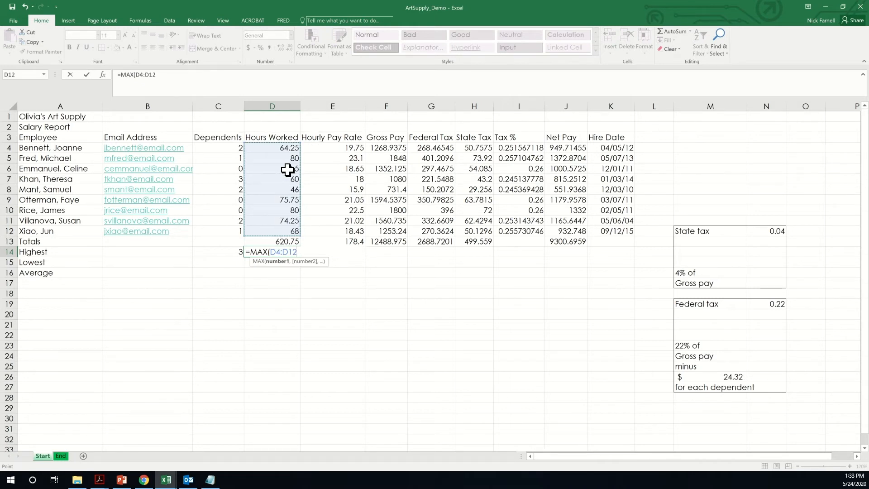
key("Return")
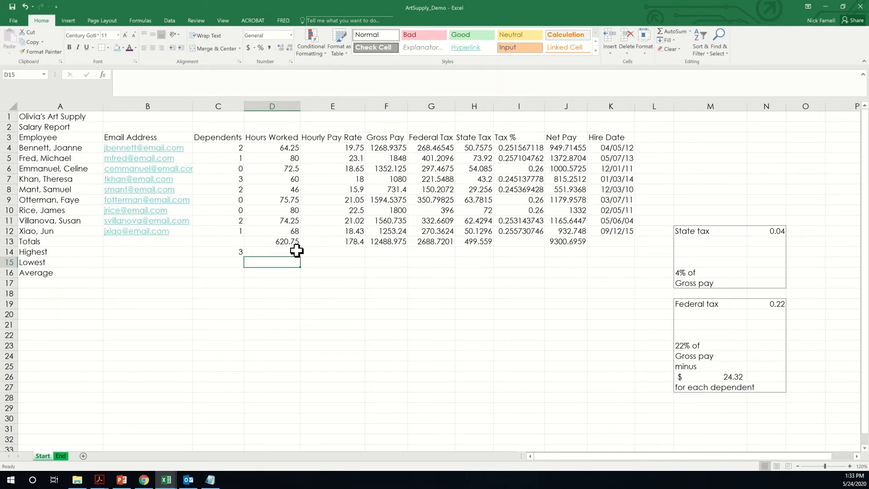
- Enter =MIN(C4:C12) in C15 to show the lowest dependents, 0
left_click(234, 267)
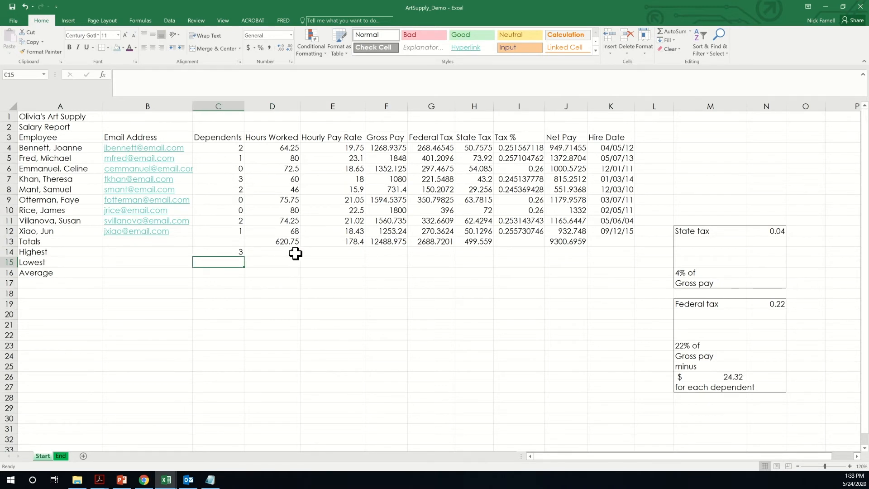
type("=min")
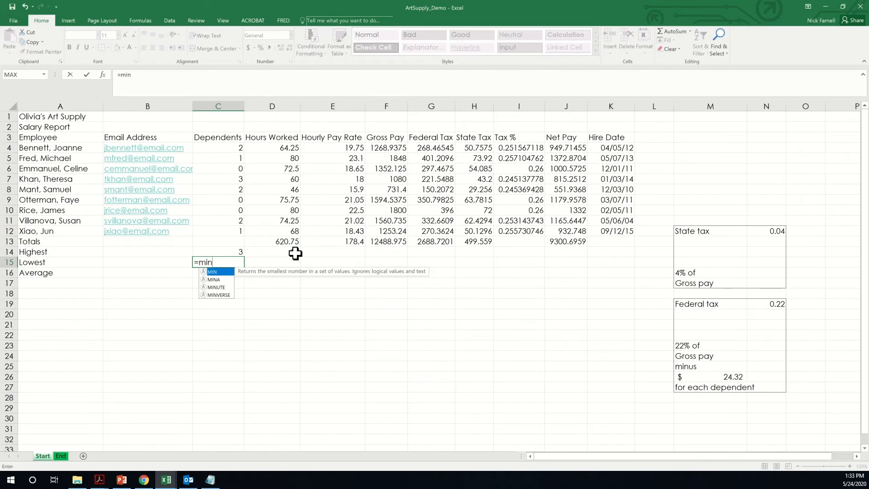
double_click(217, 272)
left_click_drag(230, 230, 228, 146)
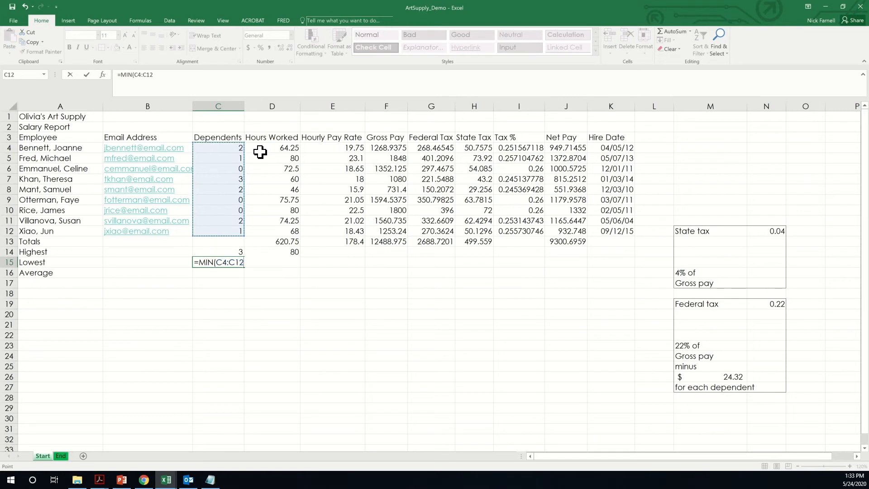
key("Return")
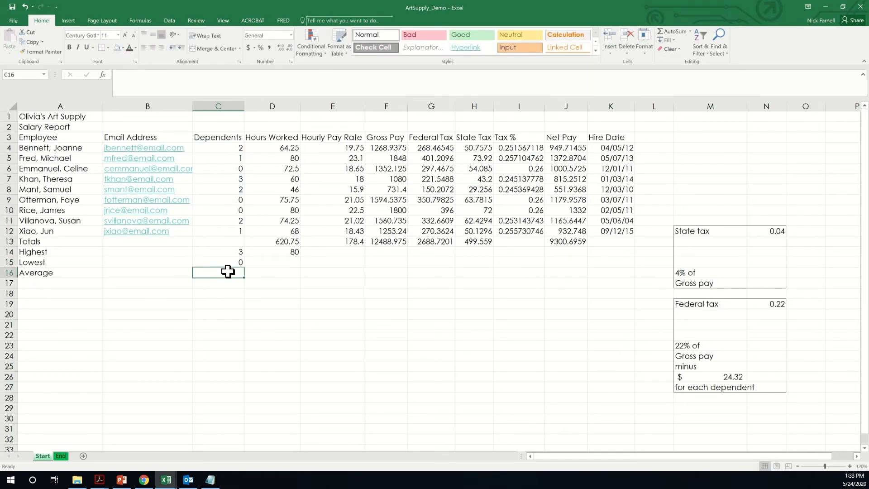
- Enter =AVERAGE(C4:C12) in C16 to show average dependents of 1.222222222
type("=av")
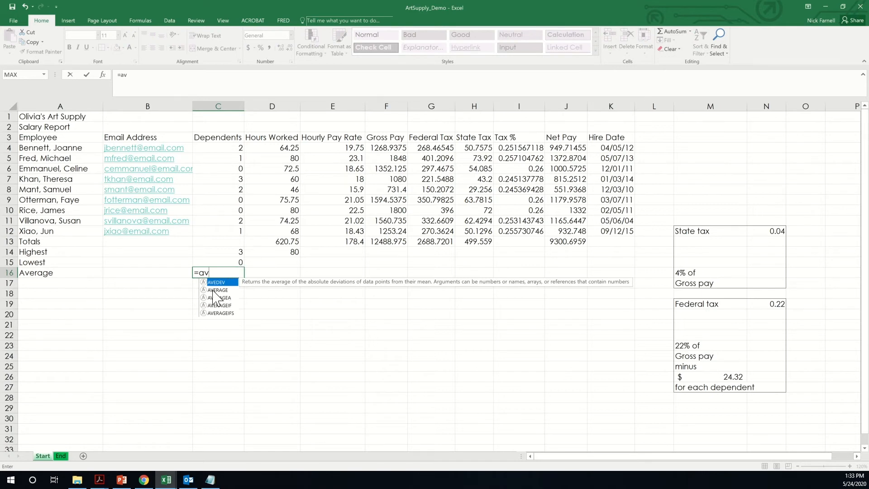
left_click(214, 291)
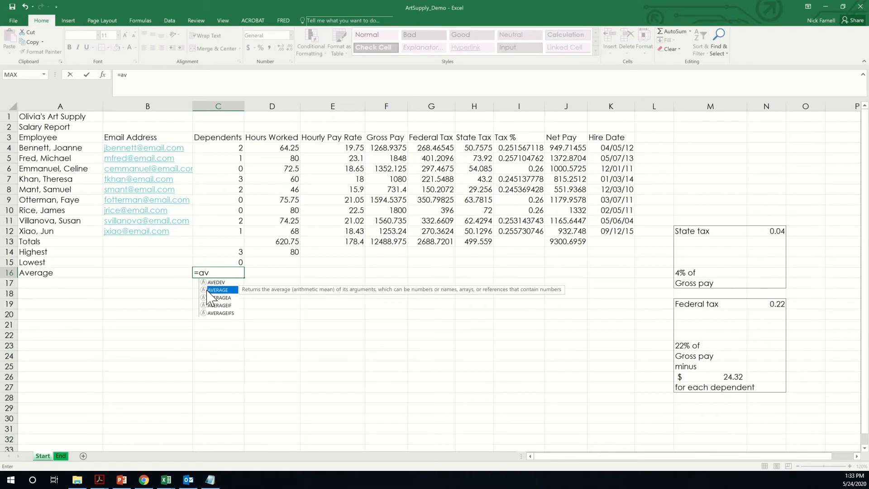
double_click(211, 292)
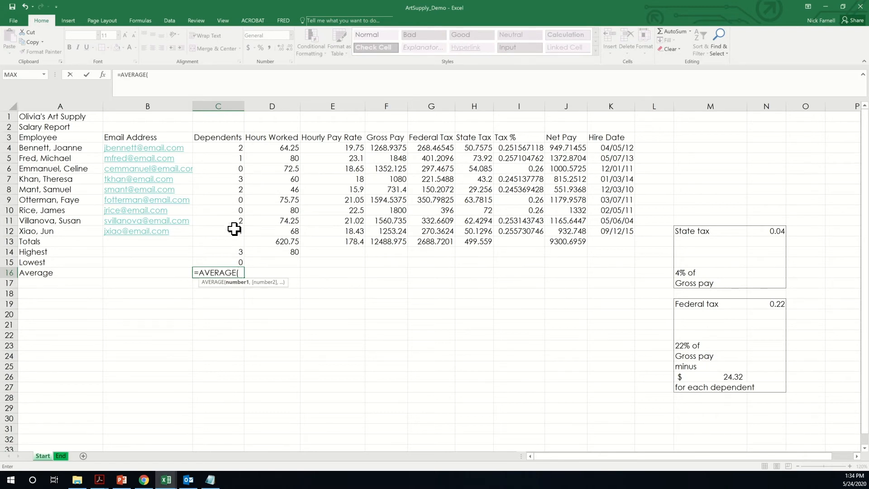
left_click_drag(233, 230, 223, 154)
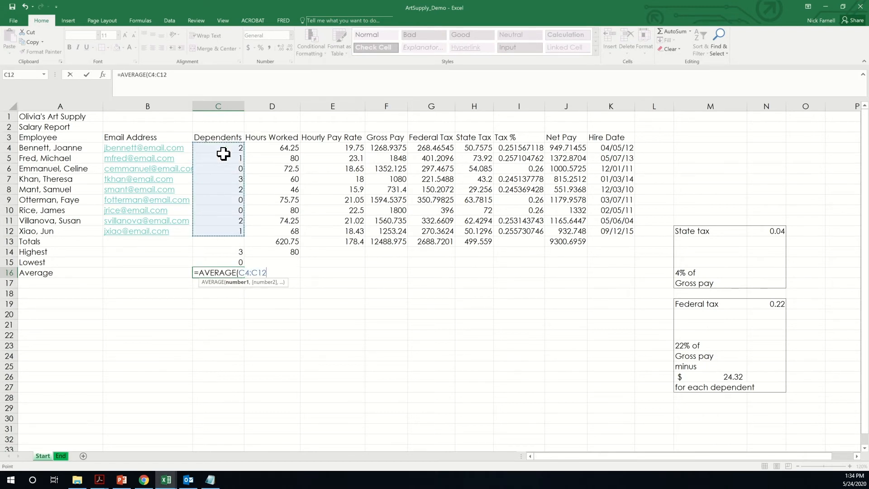
key("Return")
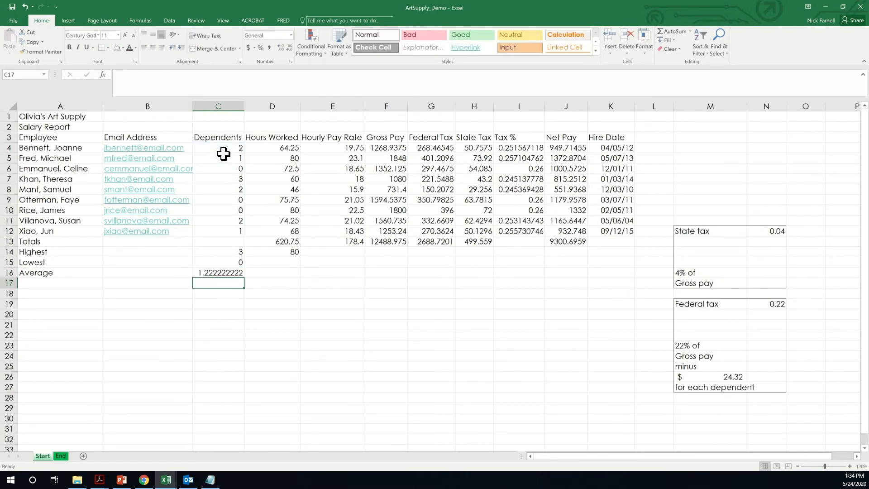
left_click(287, 252)
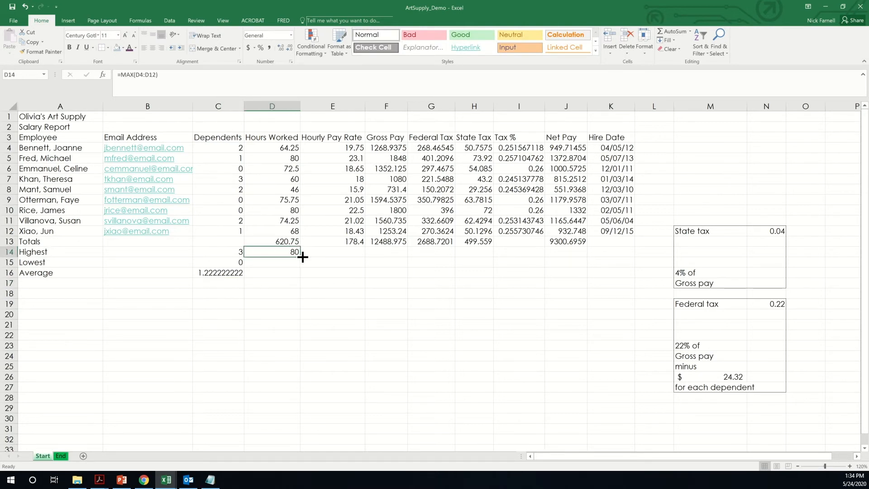
- Fill the Highest MAX and Lowest MIN formulas across rows 14 and 15 through Net Pay
left_click_drag(300, 258, 349, 255)
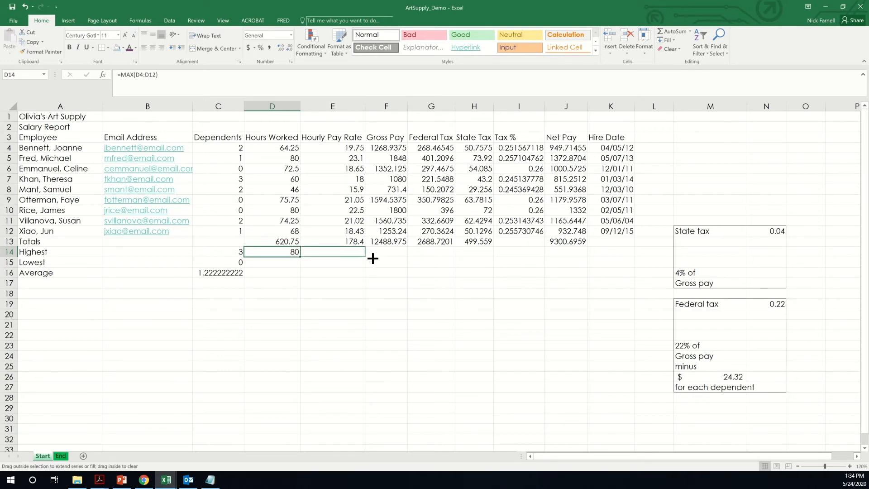
left_click_drag(372, 258, 479, 252)
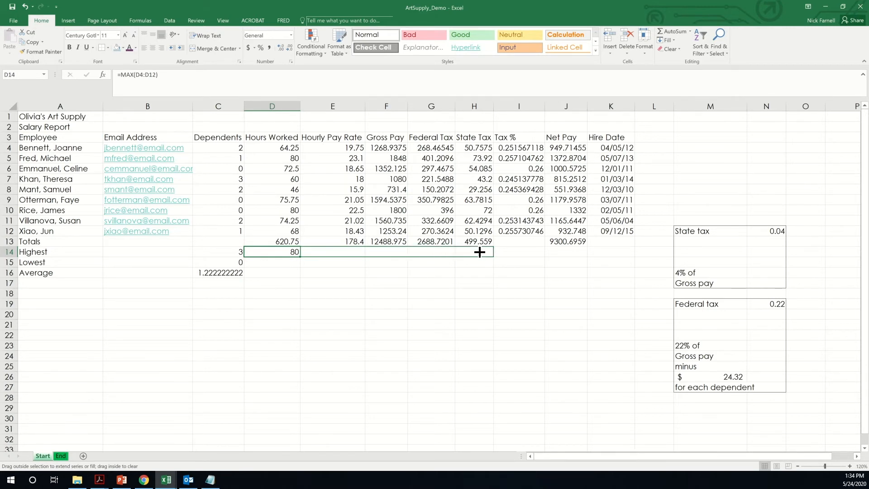
left_click_drag(516, 251, 581, 253)
left_click(239, 263)
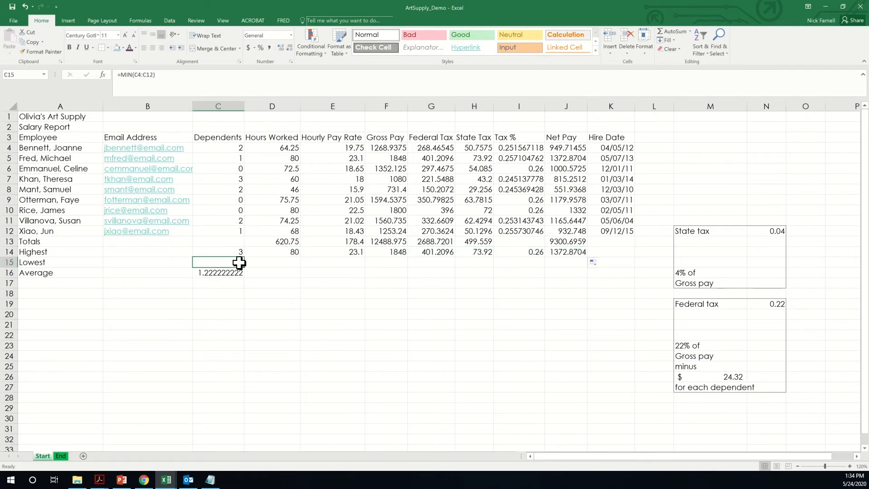
left_click_drag(245, 270, 582, 263)
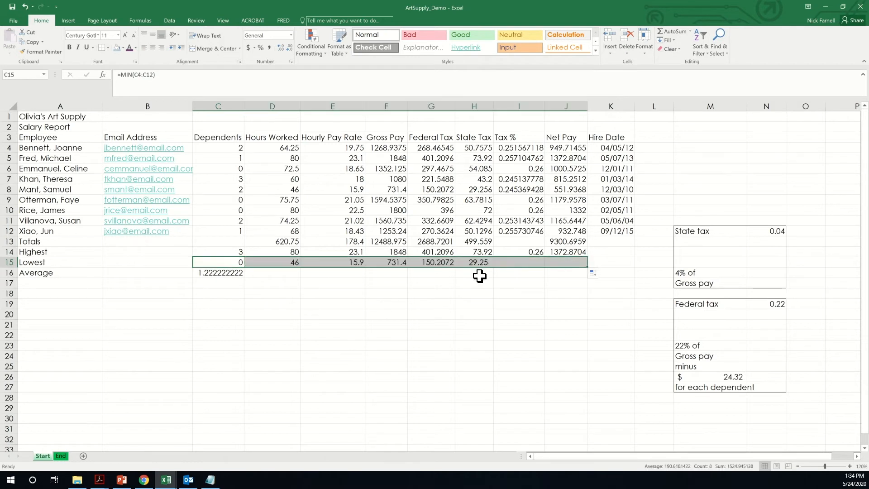
- Fill the AVERAGE formula across row 16 and clear the Tax % average in I16
left_click(231, 274)
left_click_drag(244, 277, 572, 274)
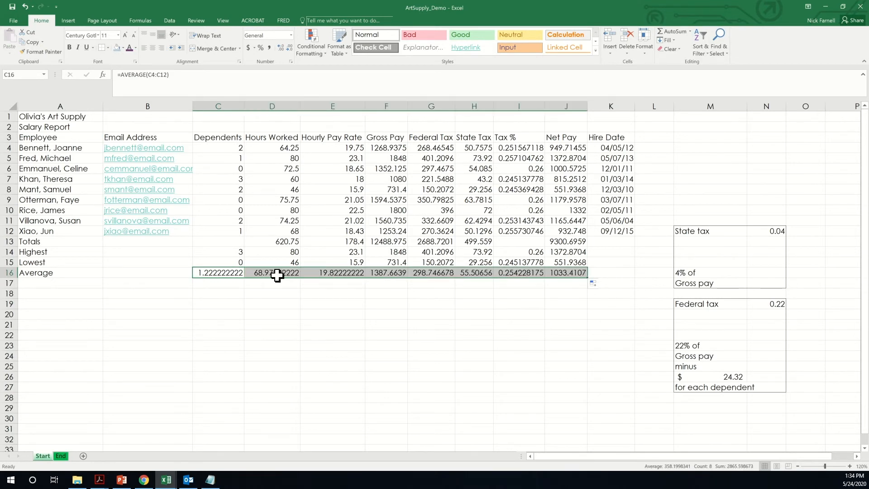
left_click(528, 273)
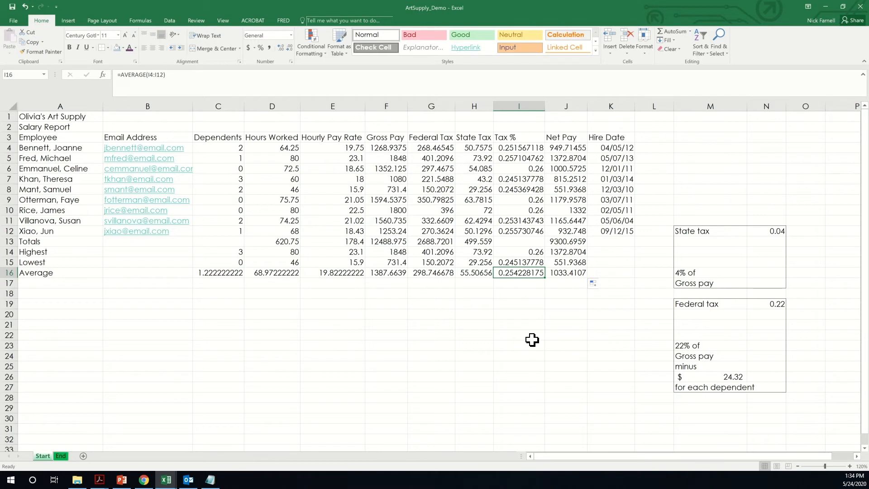
key("Delete")
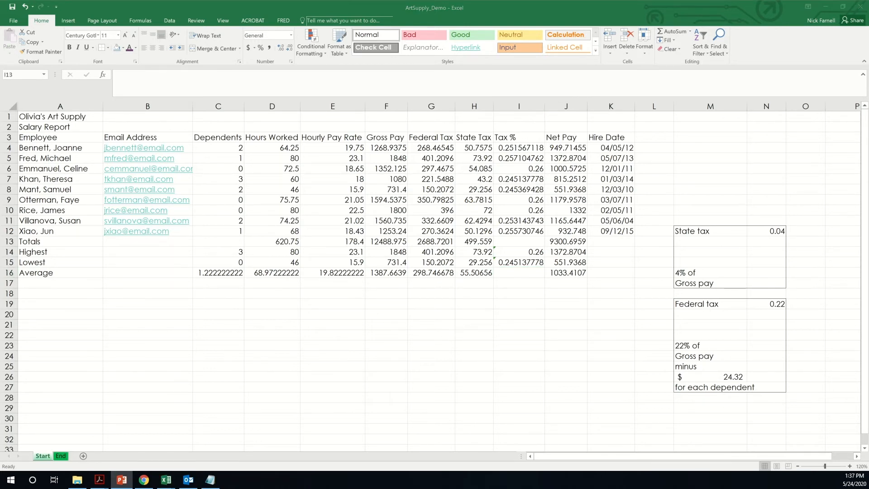
- Review the State Tax total formula and the State Tax and Tax % values
left_click(525, 247)
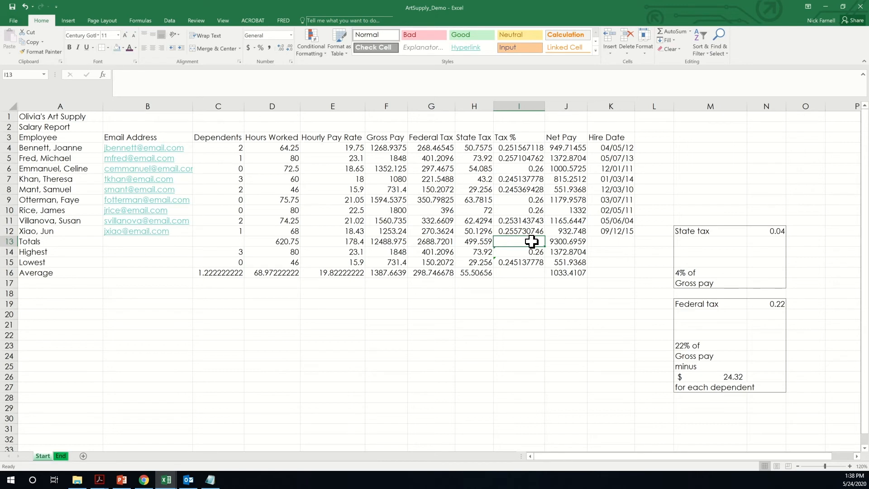
left_click(471, 240)
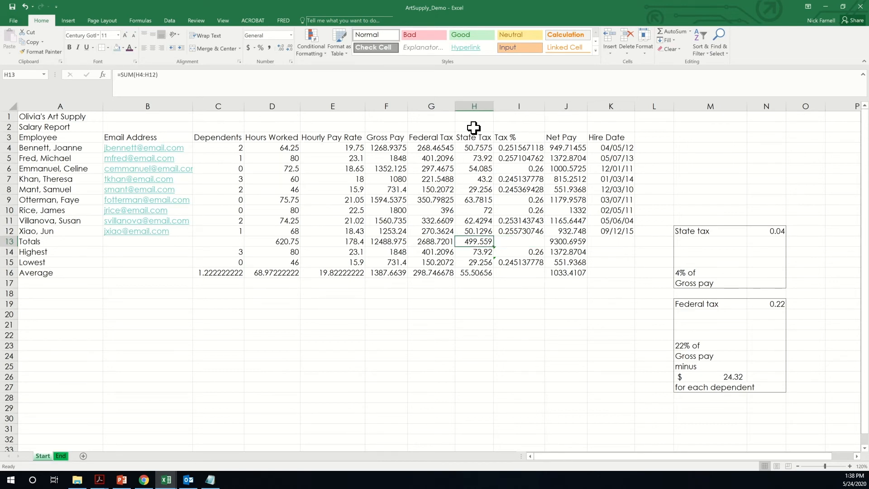
left_click_drag(476, 149, 478, 231)
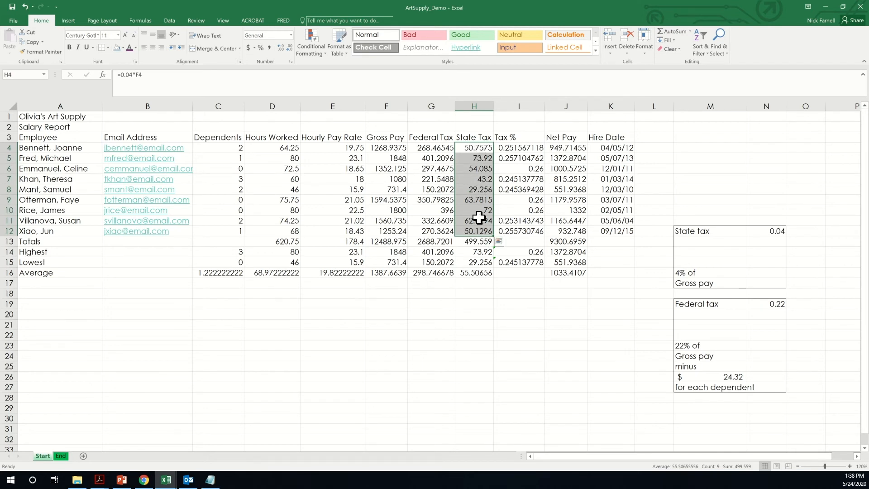
left_click_drag(525, 148, 540, 232)
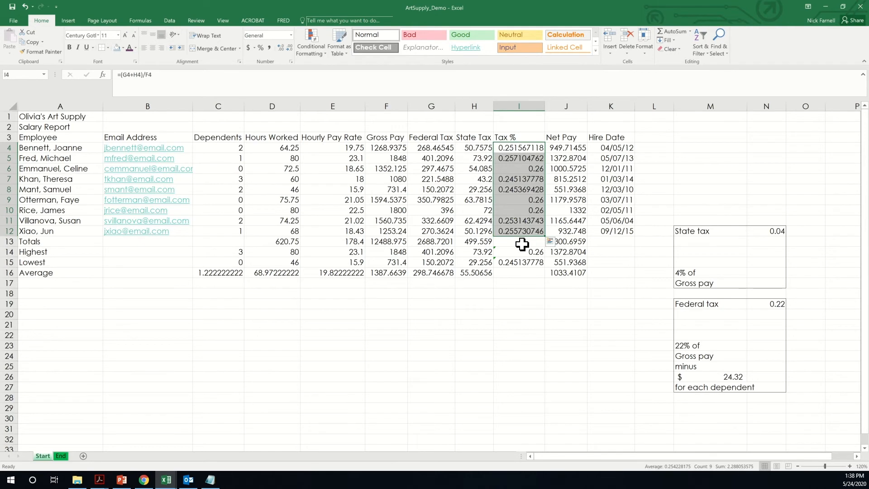
- Enter =(H13+G13)/F13 in I13, giving an overall Tax % of 0.255287492
left_click(521, 243)
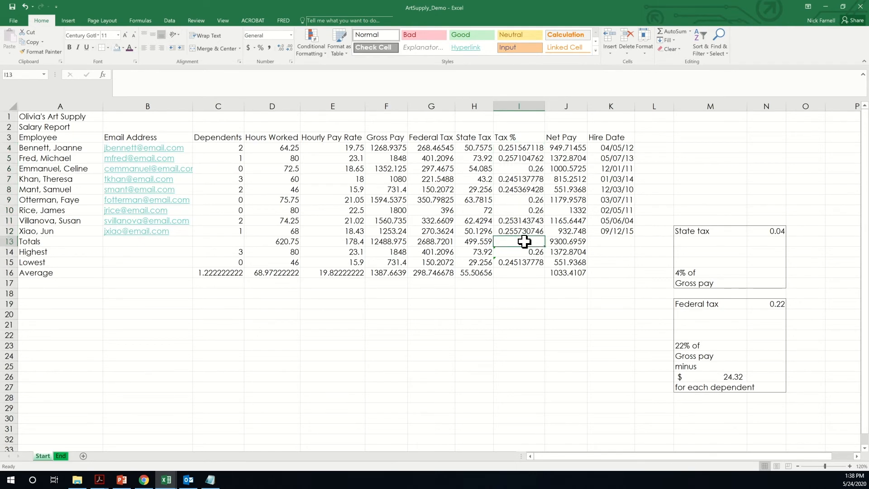
type("=(")
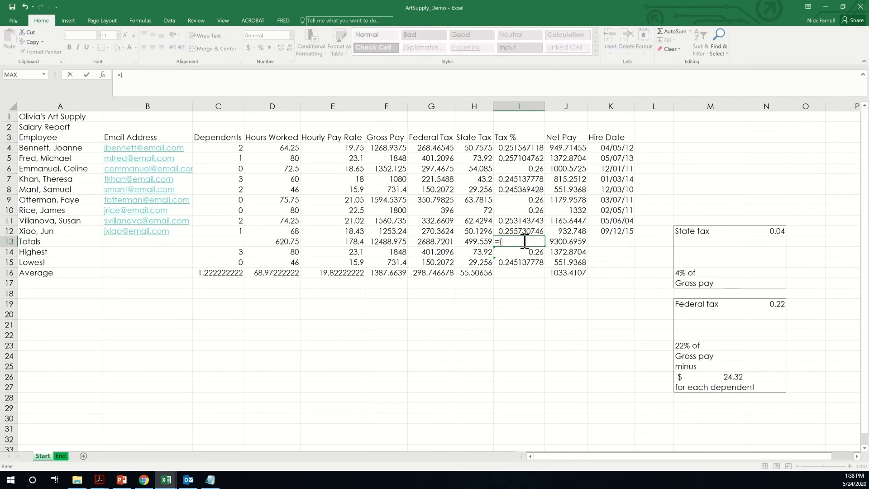
left_click(479, 242)
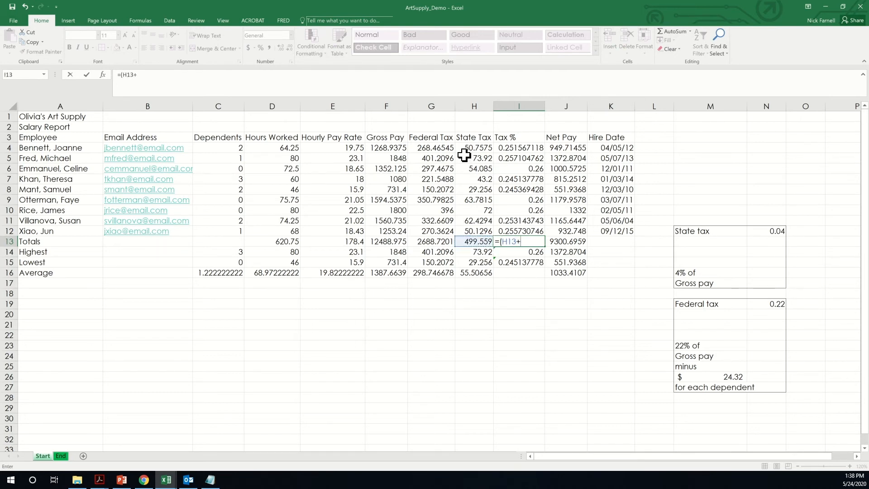
left_click(439, 242)
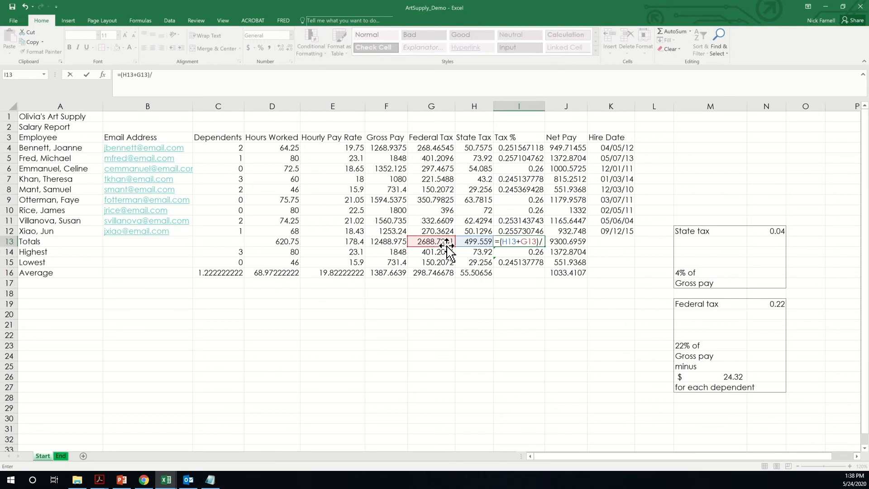
left_click(382, 243)
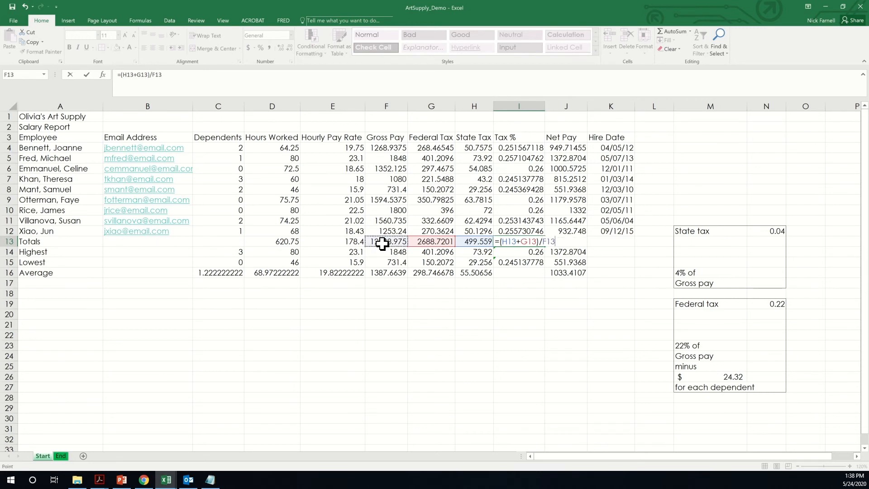
key("Return")
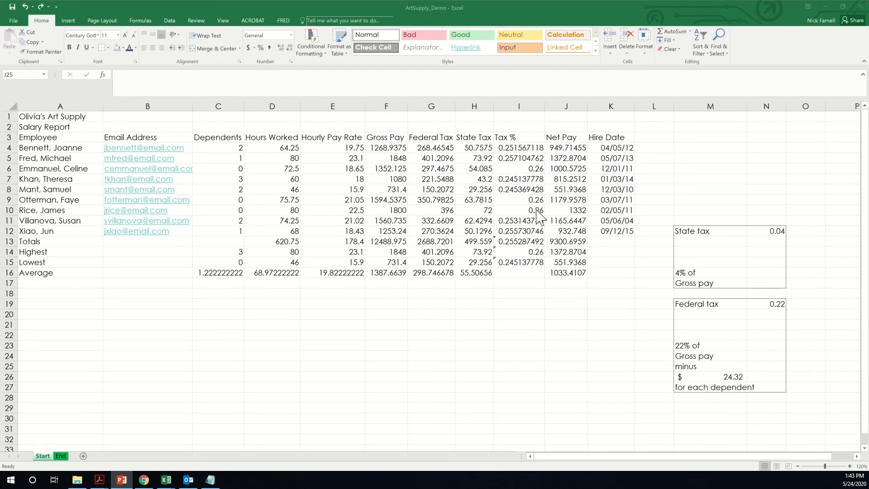
- Merge and centre the Olivia's Art Supply and Salary Report titles across columns A–K
left_click(92, 117)
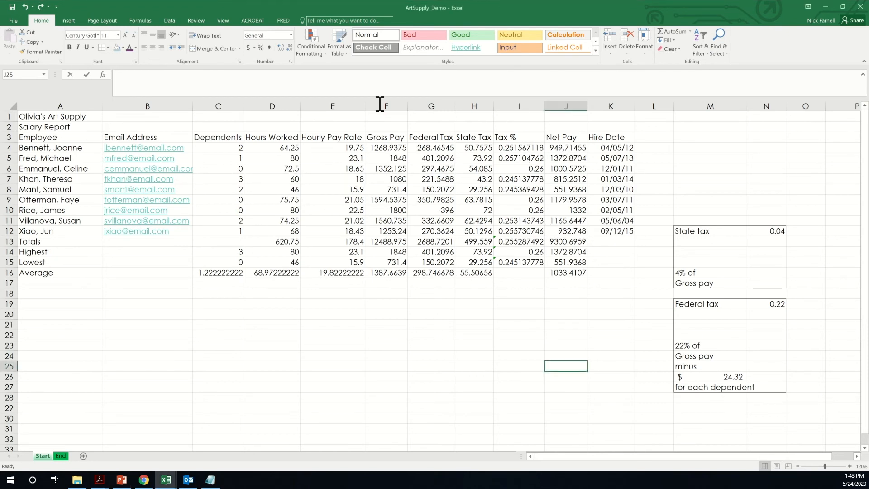
left_click_drag(606, 116, 55, 117)
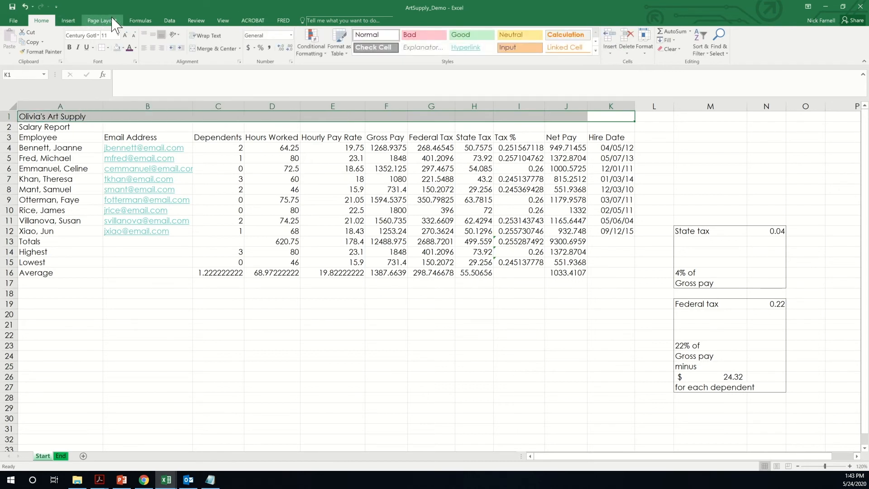
left_click(218, 48)
left_click_drag(93, 123, 604, 129)
left_click(213, 49)
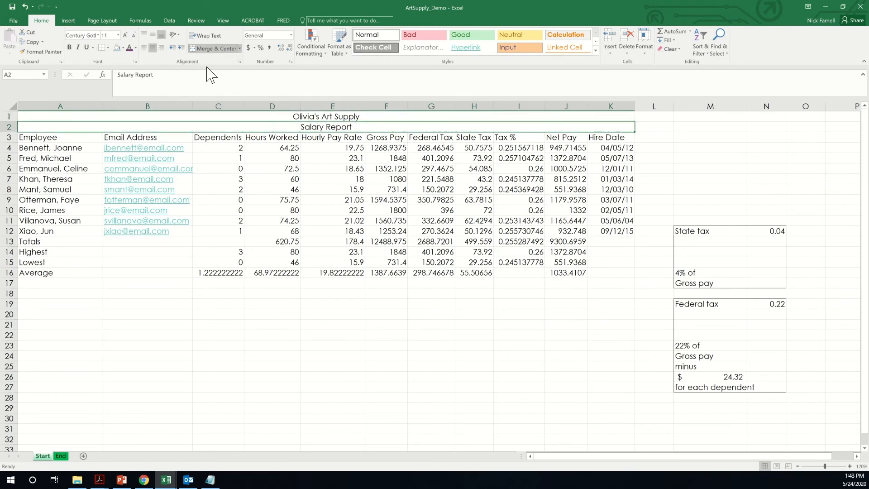
- Apply the Title style to both title rows and set Salary Report to size 16
left_click(382, 116)
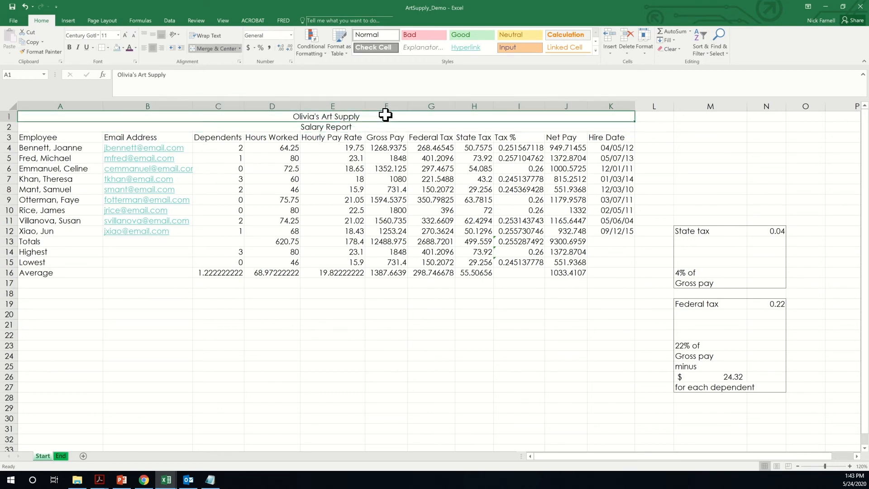
left_click(596, 51)
left_click(567, 99)
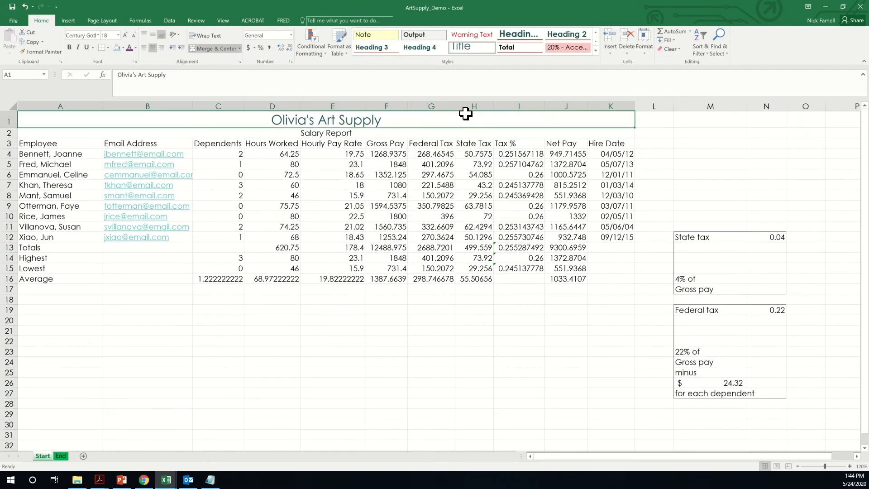
left_click(398, 132)
left_click(595, 51)
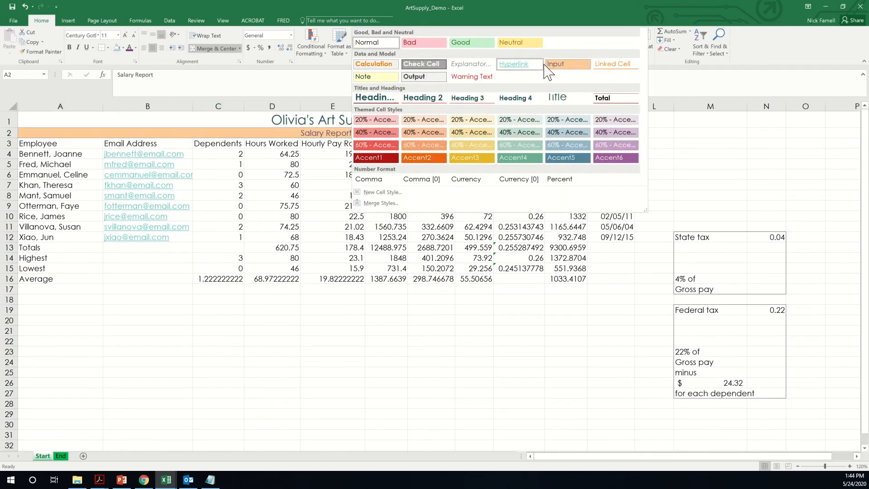
left_click(560, 96)
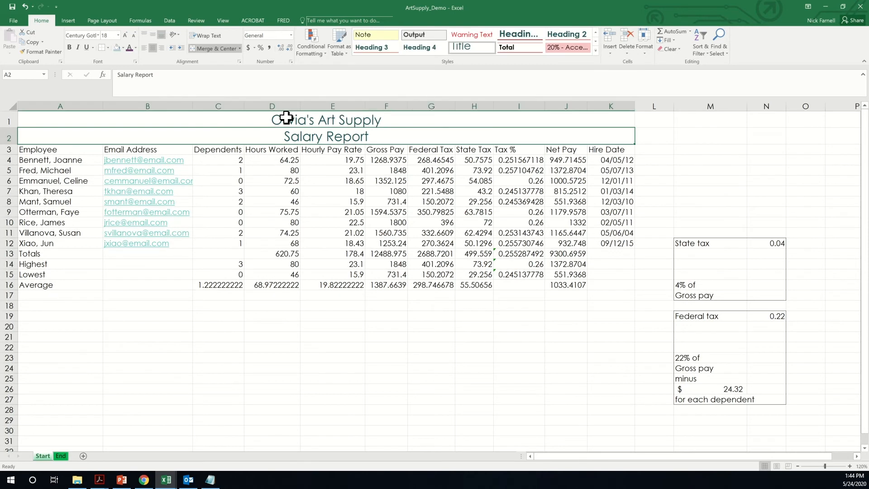
left_click(118, 35)
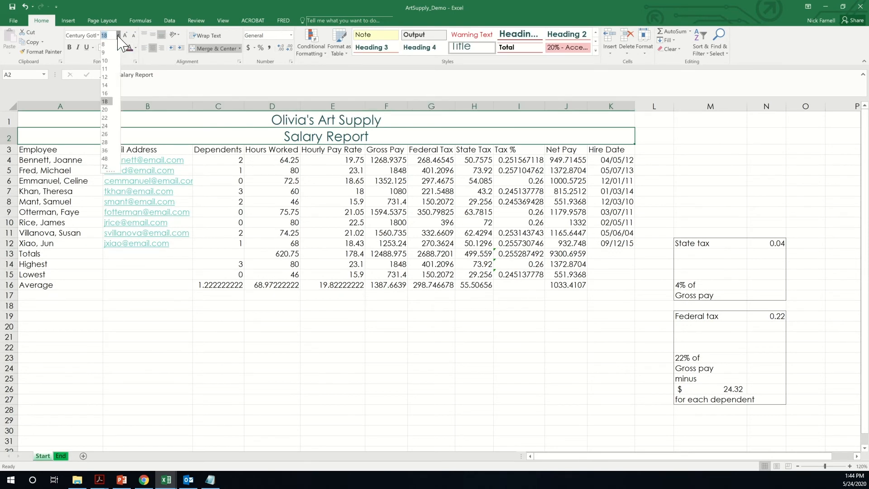
left_click(108, 93)
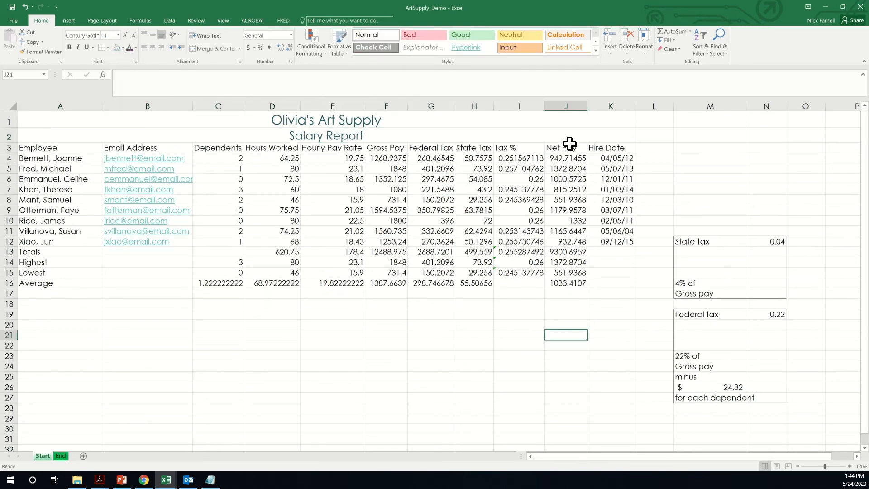
- Give the title rows a light blue-grey fill and an outside border
left_click(346, 118, "shift")
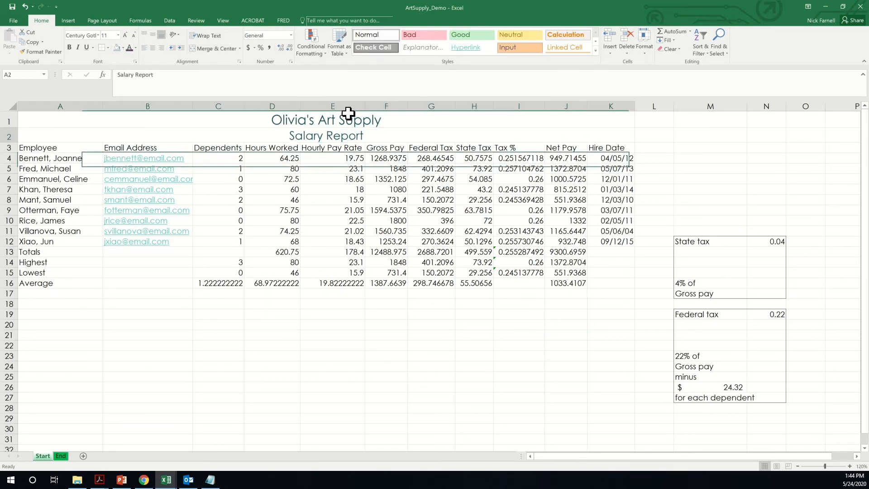
left_click(122, 47)
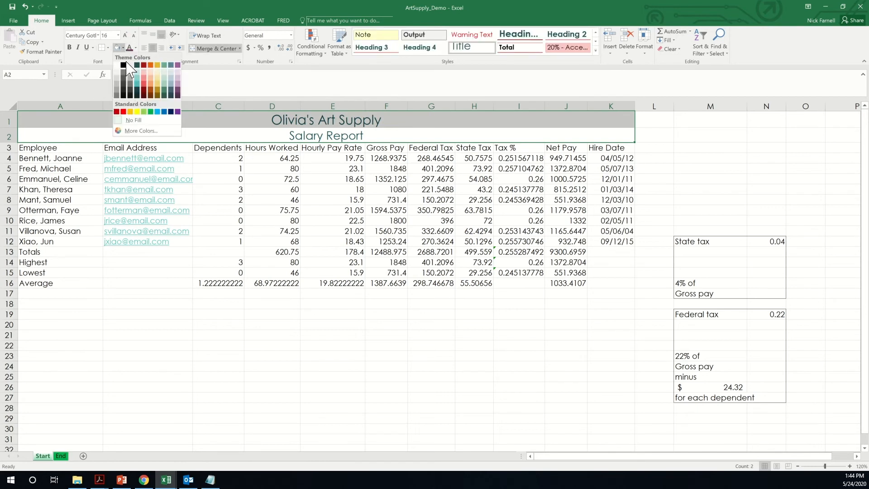
left_click(172, 82)
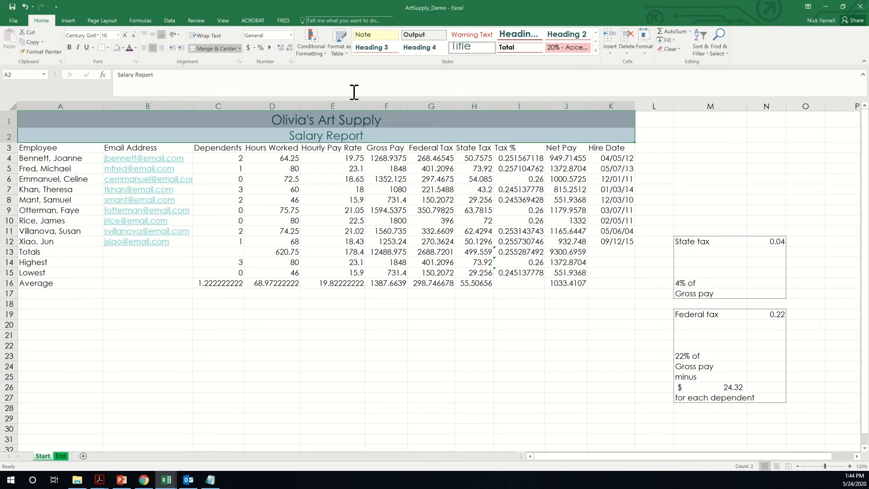
left_click(108, 47)
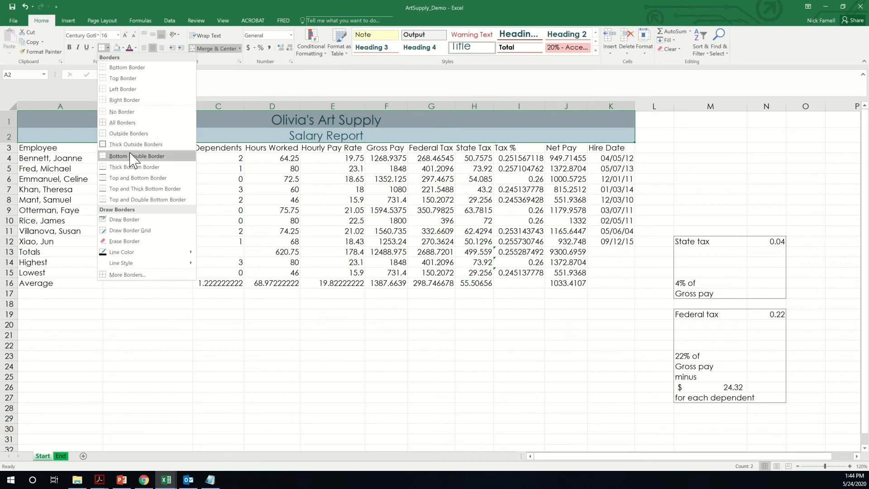
left_click(131, 133)
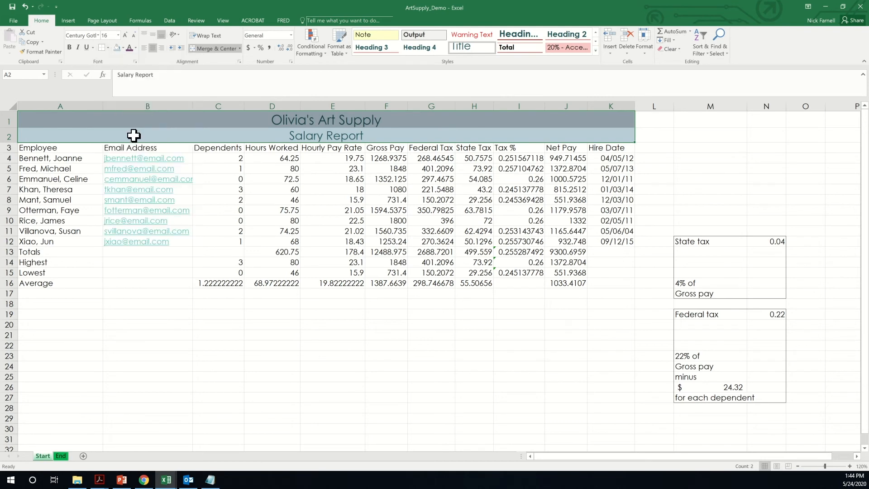
left_click(618, 170)
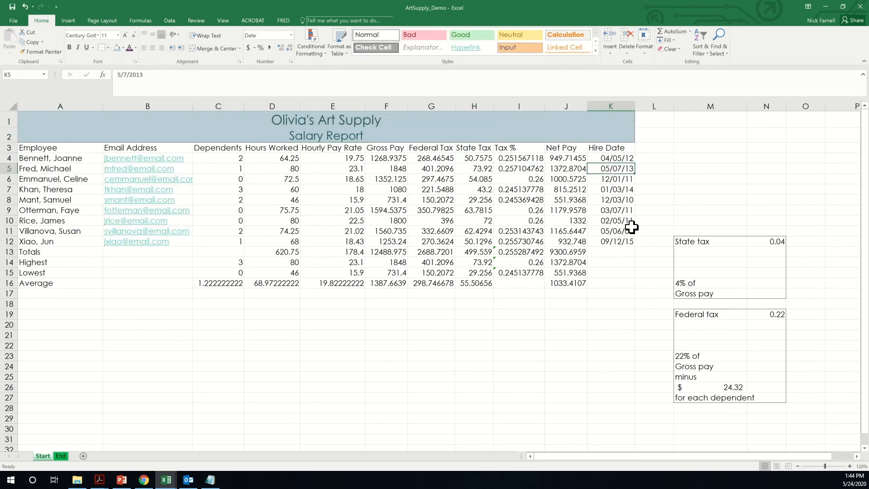
- Apply the Heading 3 style to row 3 headings and the Total style to row 13
left_click_drag(621, 148, 38, 148)
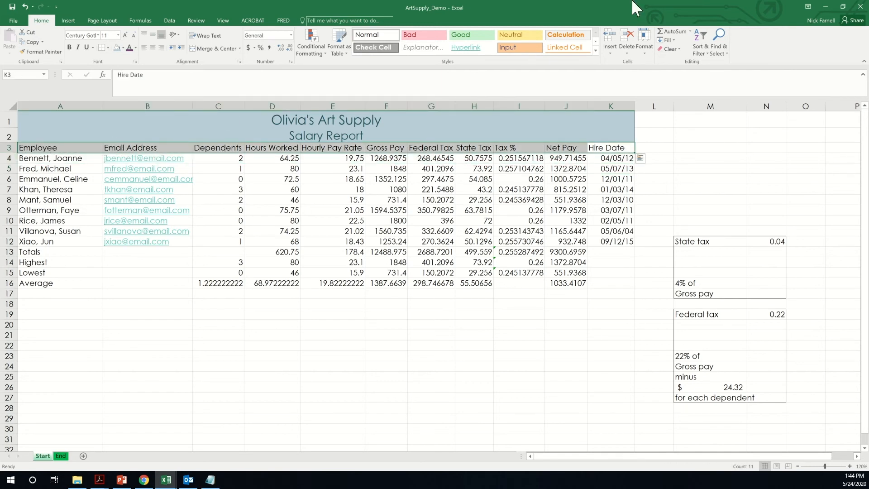
left_click(596, 51)
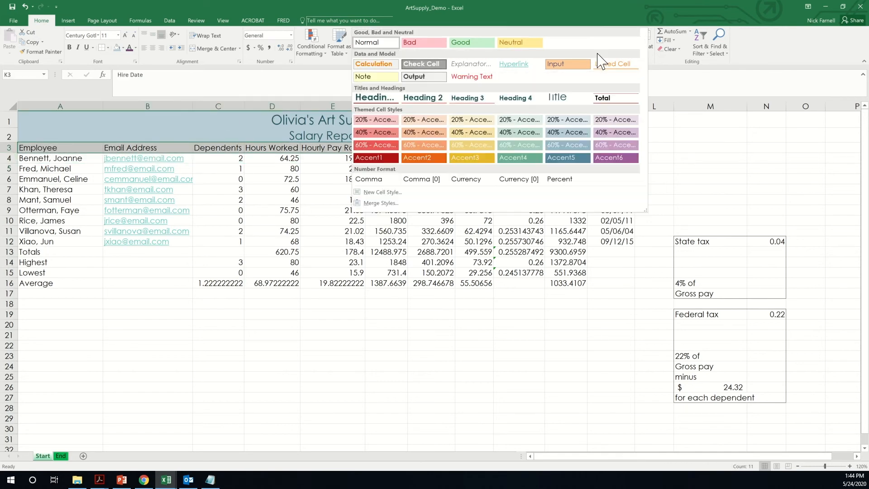
left_click(479, 105)
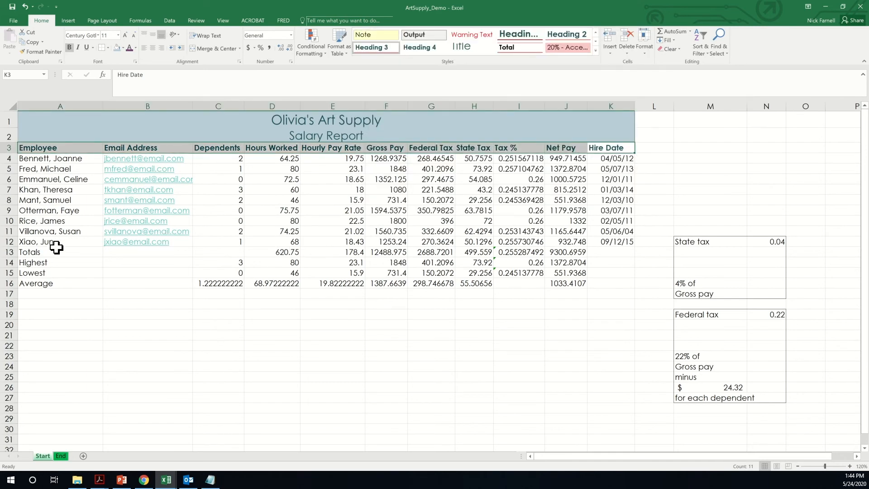
left_click_drag(38, 252, 613, 254)
left_click(595, 51)
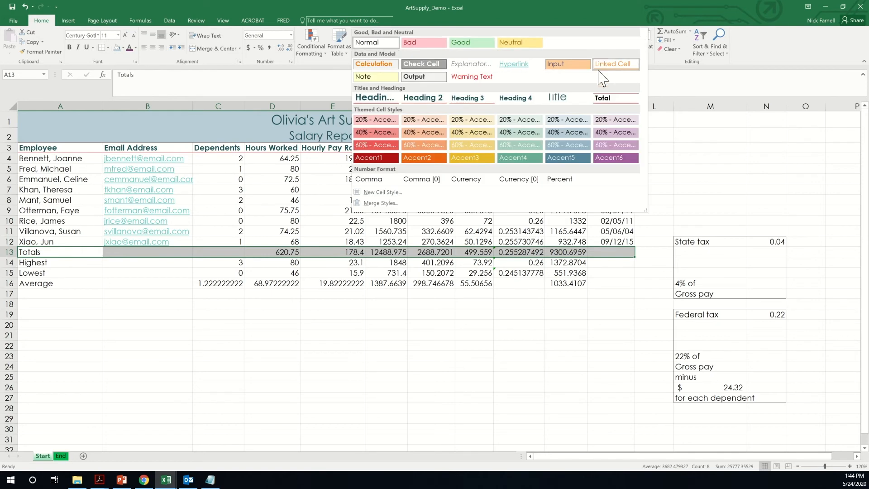
left_click(608, 100)
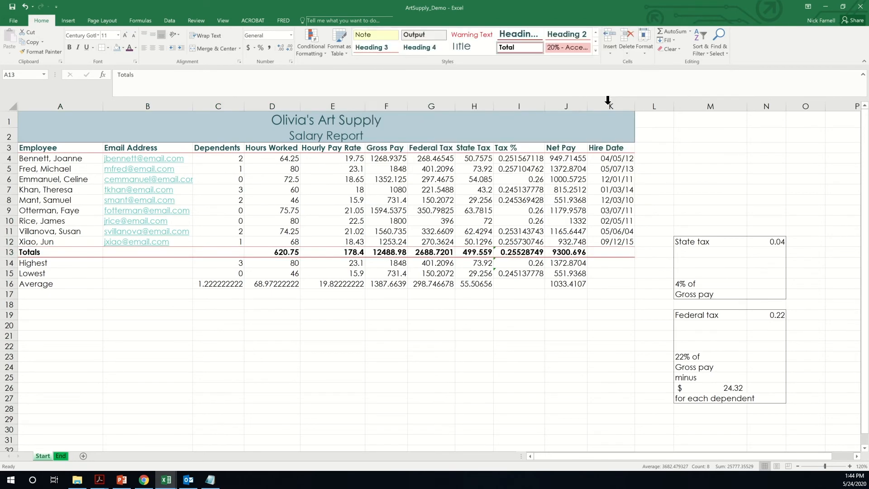
- Bold the Highest, Lowest and Average labels in A14:A16
left_click(348, 320)
left_click_drag(66, 263, 68, 284)
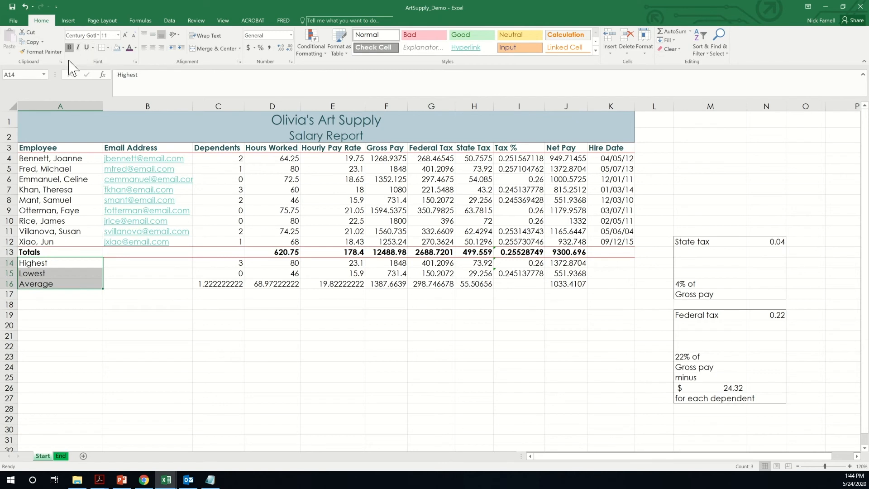
left_click(70, 47)
left_click(272, 346)
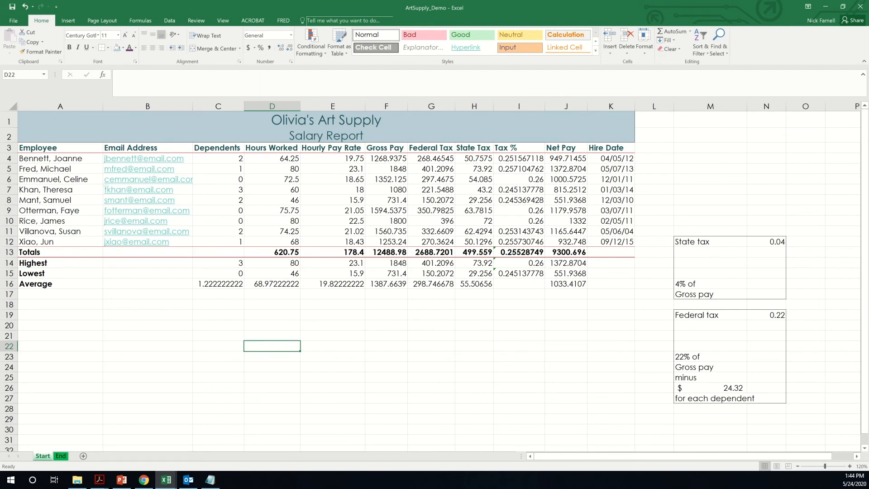
- Choose Ion from the Page Layout Themes gallery to keep the workbook's theme
left_click(401, 324)
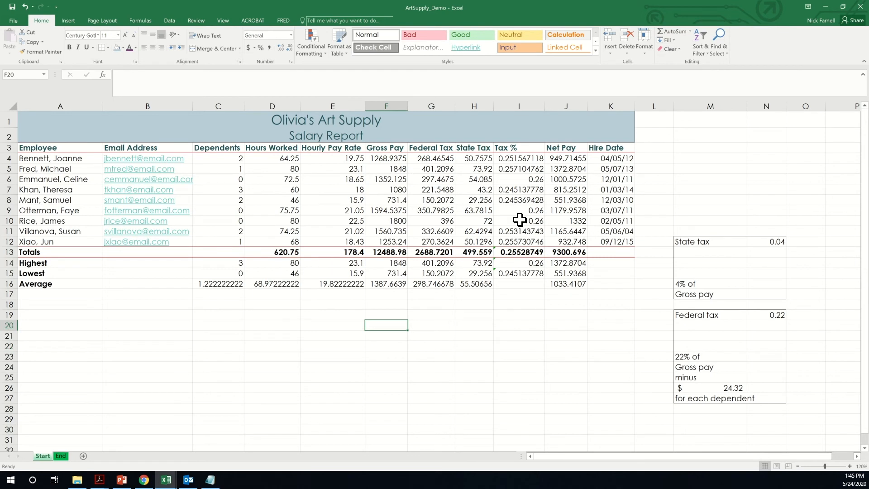
left_click(101, 24)
left_click(11, 43)
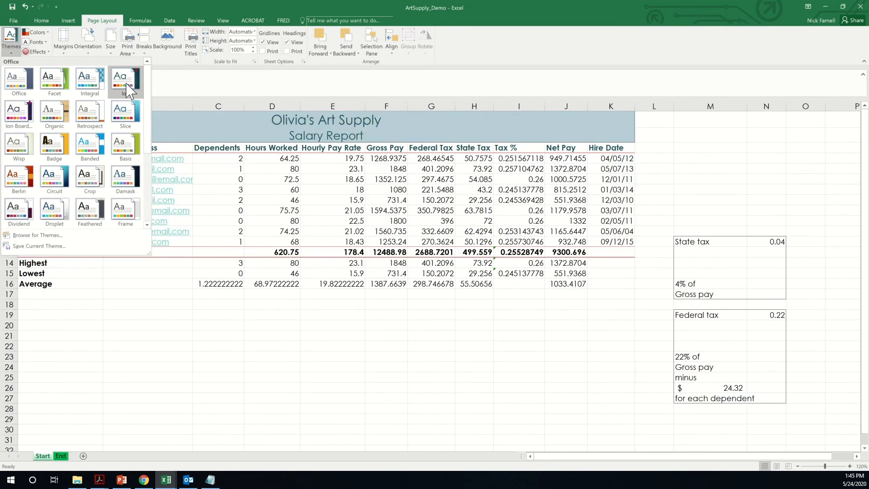
left_click(128, 86)
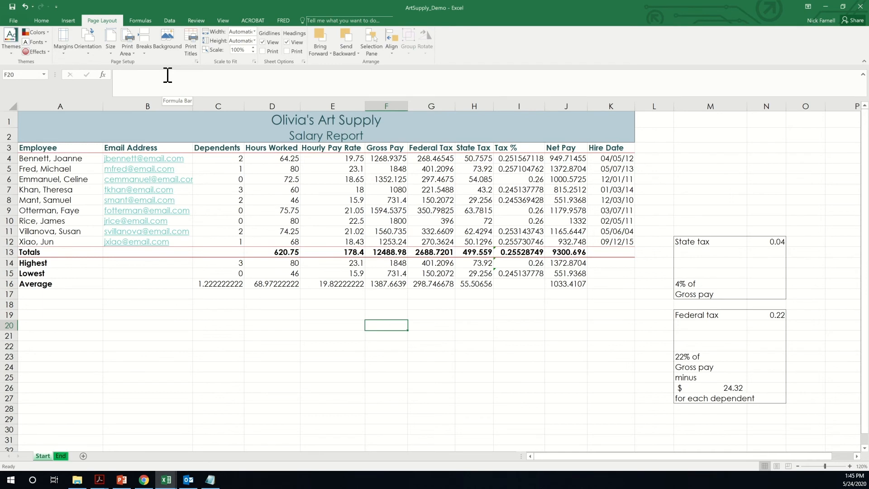
left_click(580, 312)
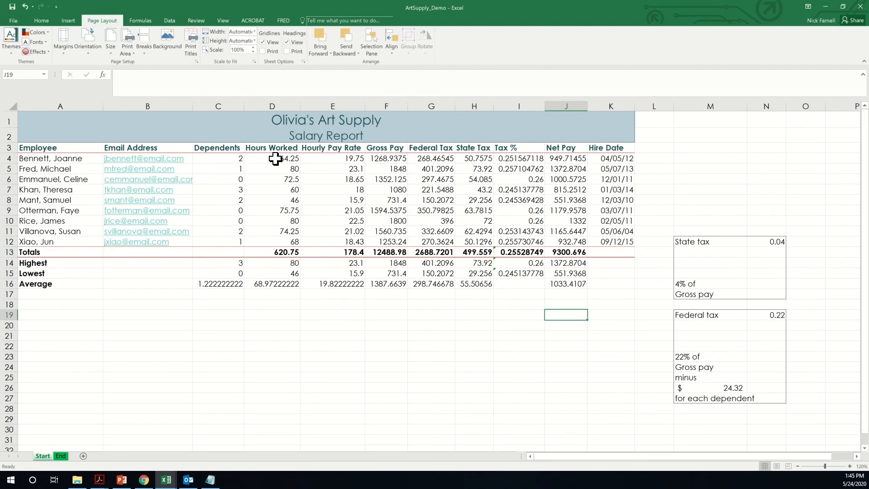
- Format the Hours Worked values D4:D12 with two decimal places, e.g. 80.00
left_click_drag(262, 162, 267, 241)
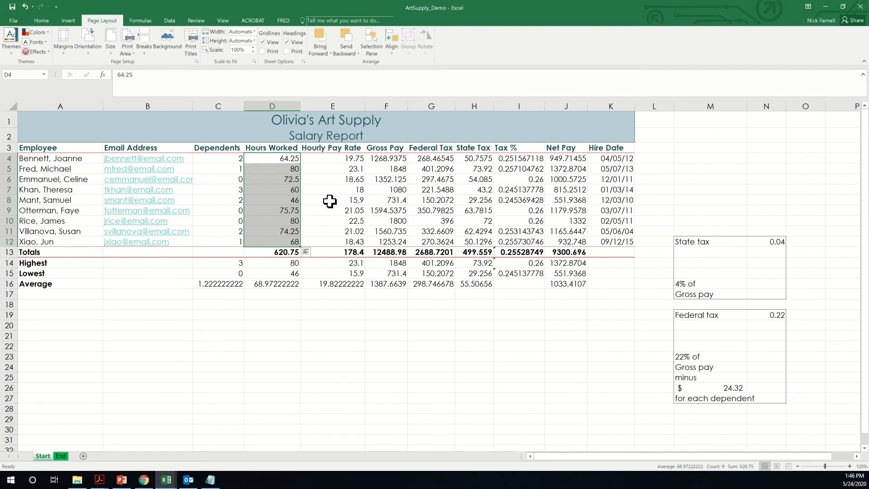
left_click(41, 20)
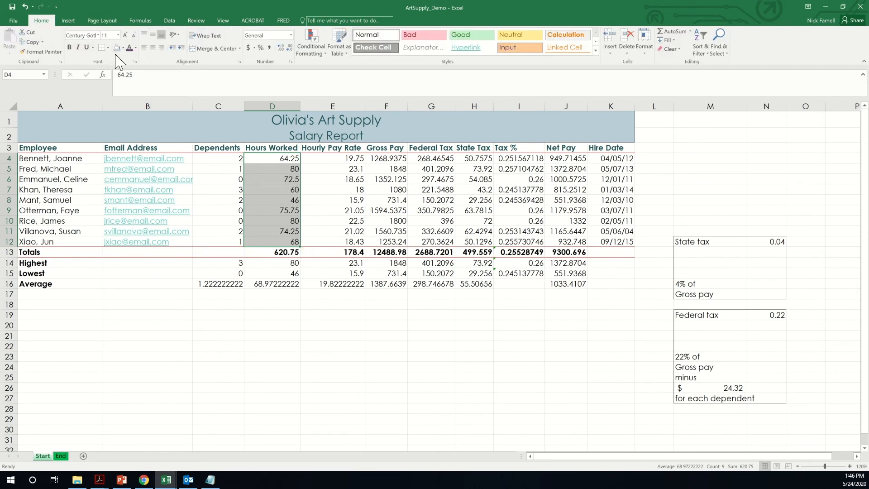
left_click(281, 48)
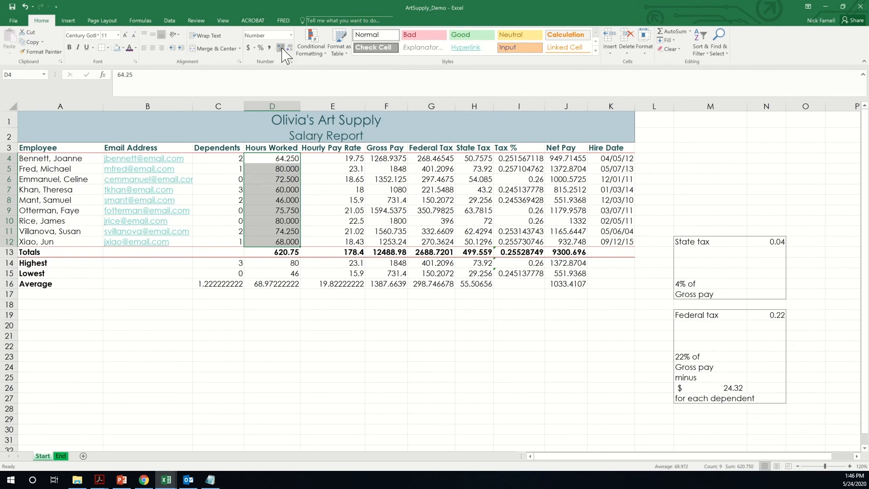
left_click(290, 48)
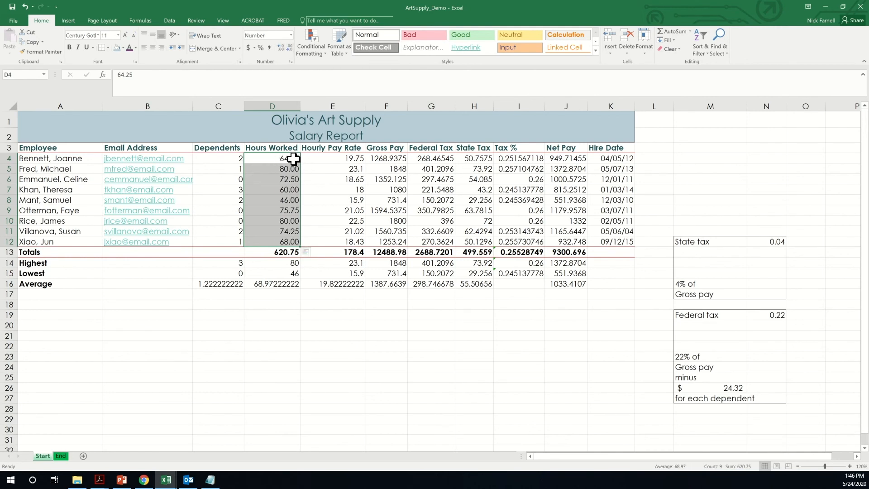
left_click(306, 314)
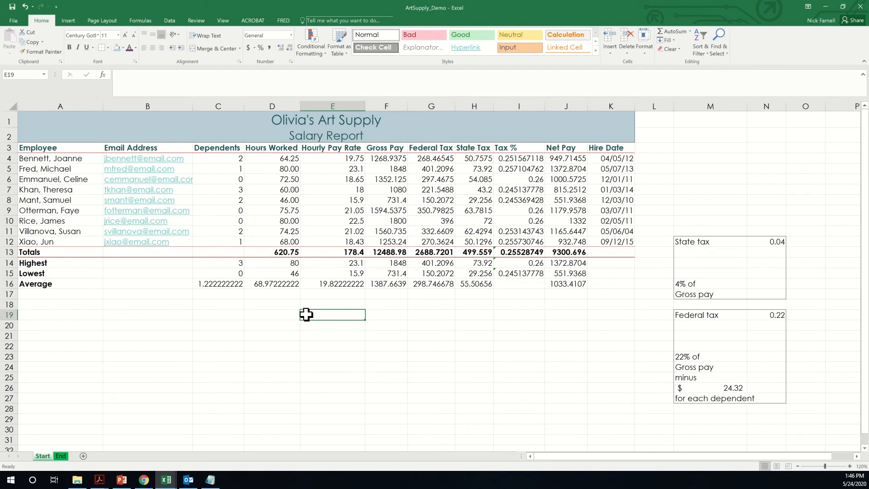
- Start a new conditional formatting rule on D4:D12 for cell values greater than 72
left_click(281, 160)
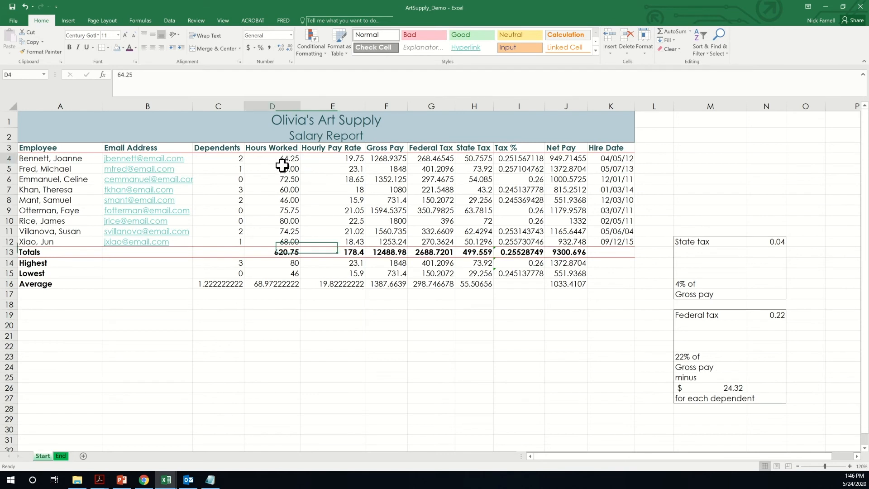
left_click_drag(282, 165, 273, 236)
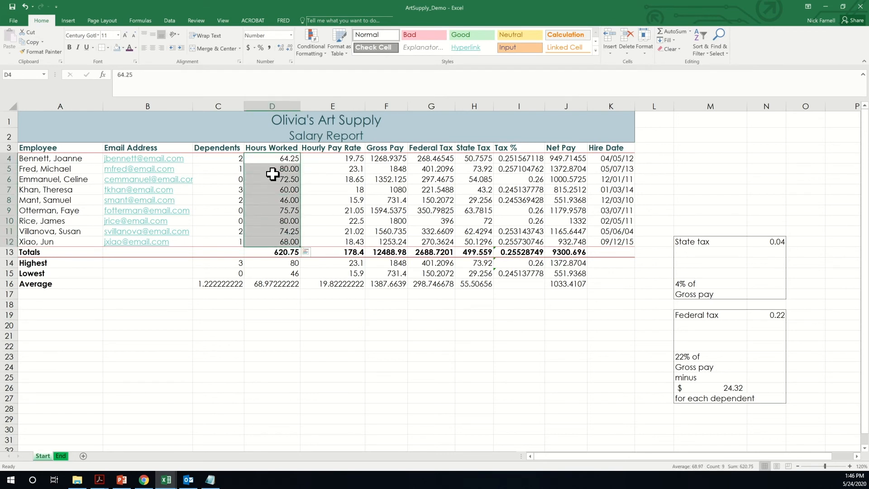
left_click(312, 48)
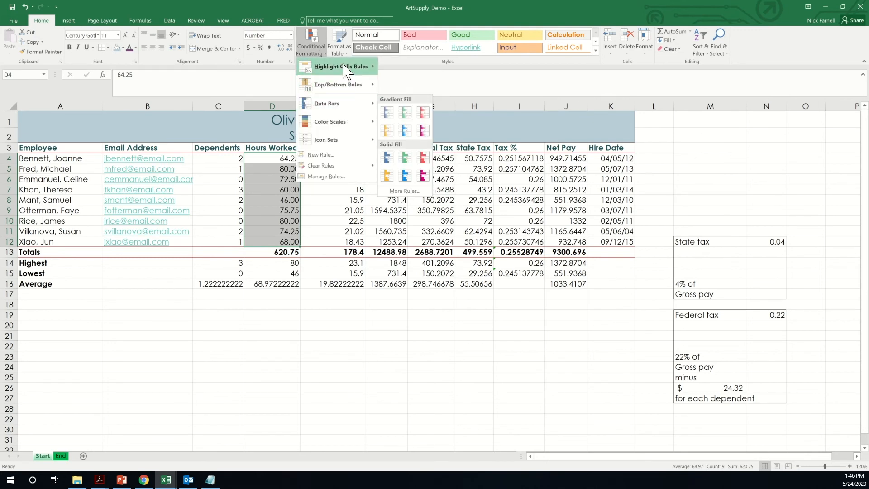
mouse_move(343, 129)
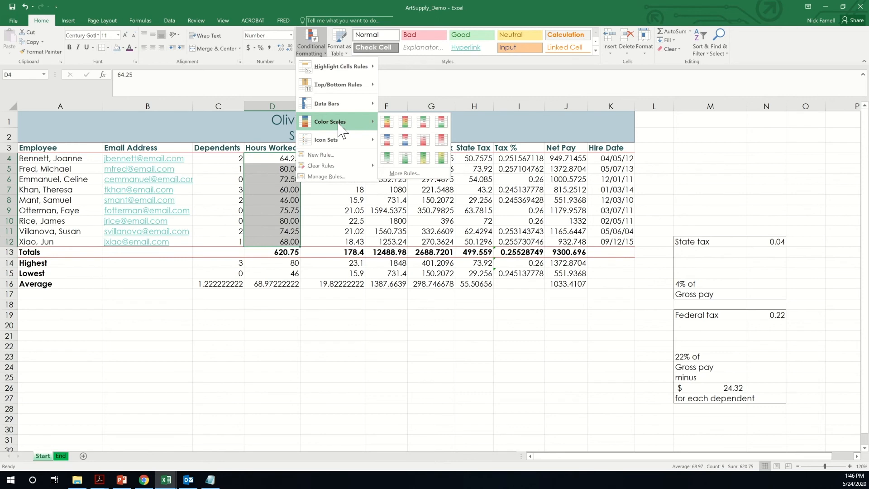
left_click(321, 154)
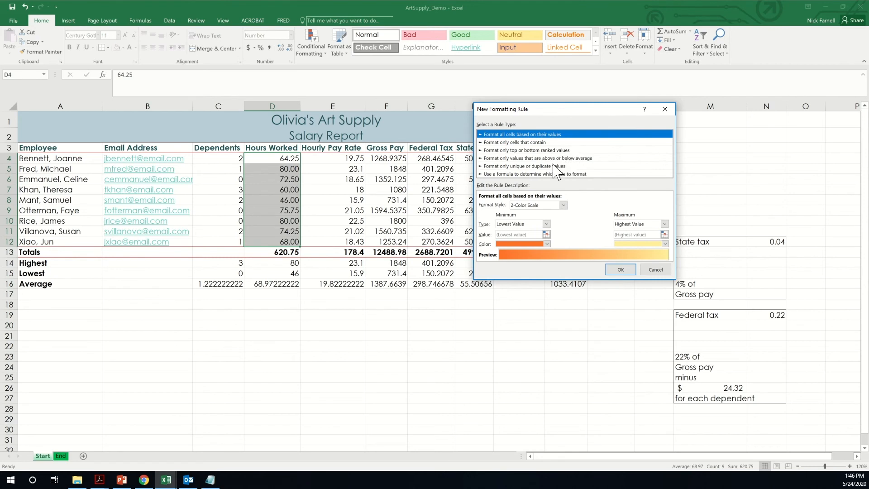
left_click(498, 144)
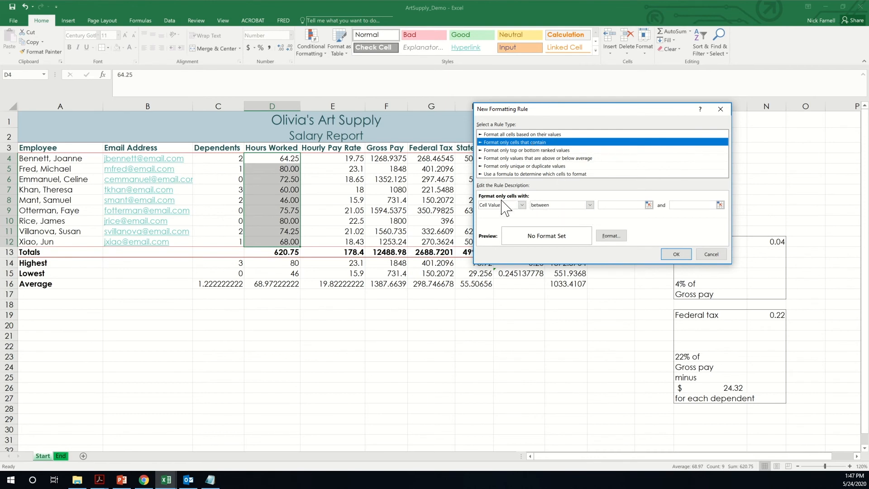
left_click(589, 204)
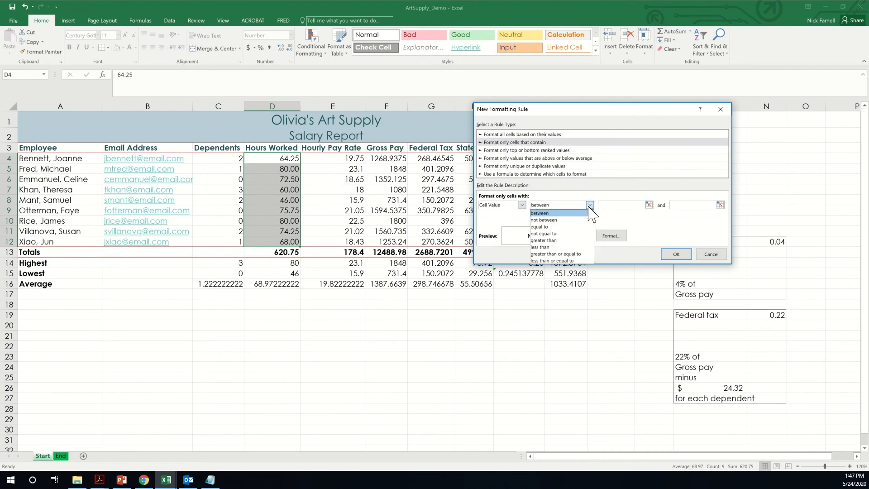
left_click(553, 240)
left_click(625, 205)
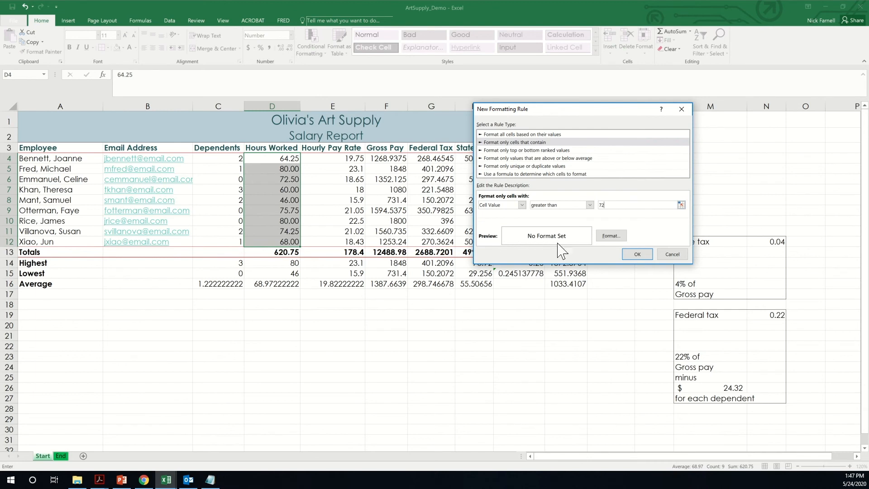
- Format the over-72 hours rule with a dark blue-gray fill and white font, and apply it
left_click(610, 237)
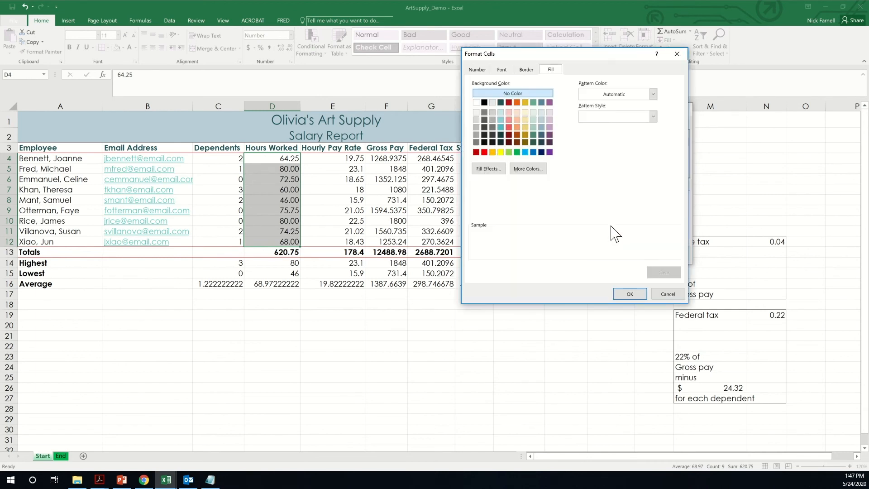
left_click(542, 135)
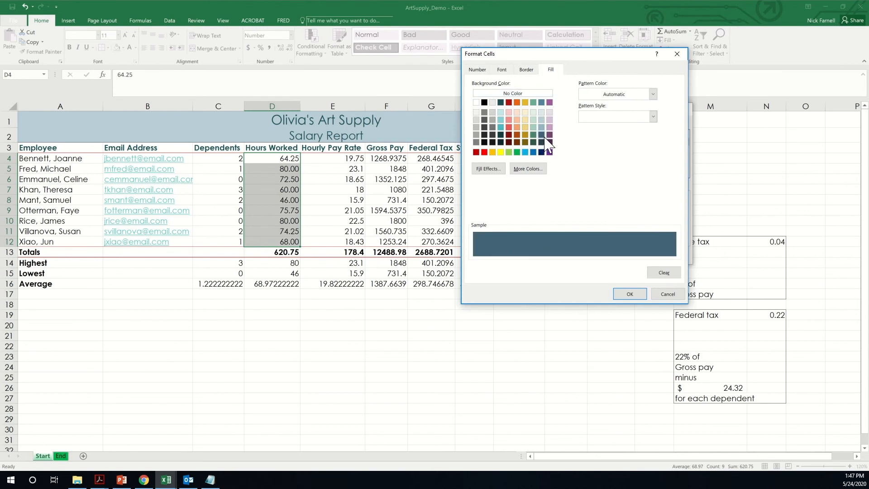
left_click(504, 70)
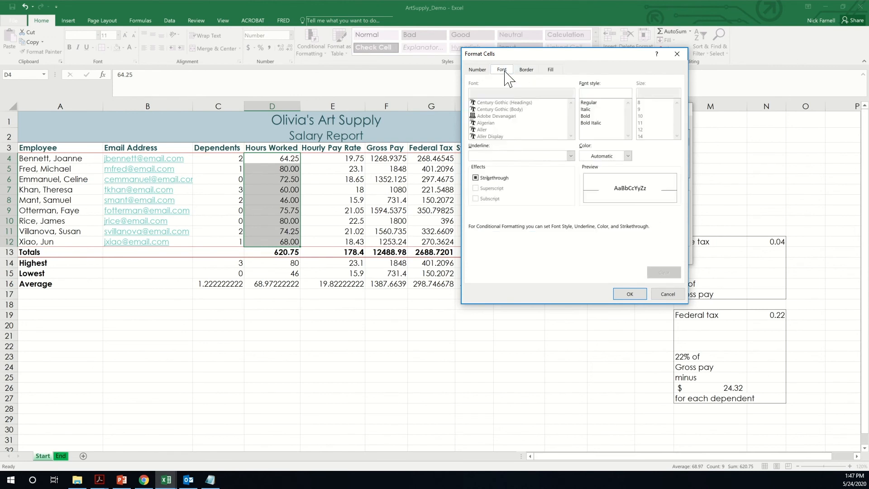
left_click(628, 156)
left_click(584, 186)
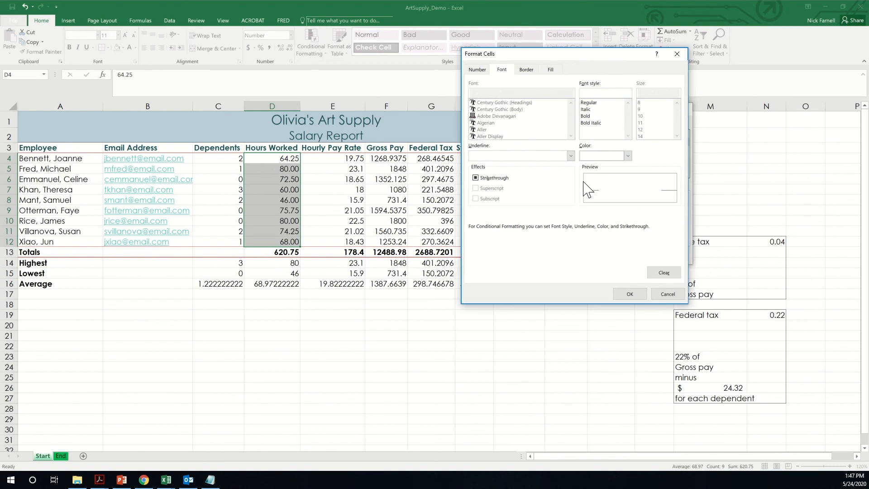
left_click(631, 294)
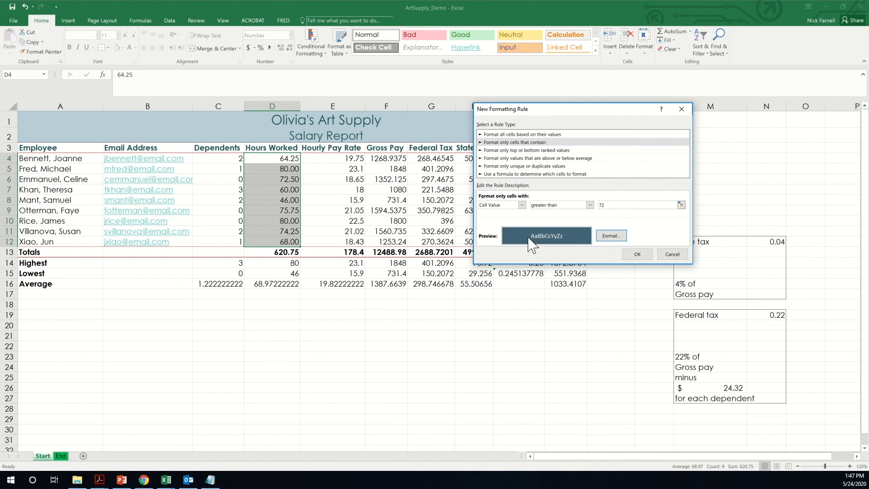
left_click(637, 254)
left_click(475, 318)
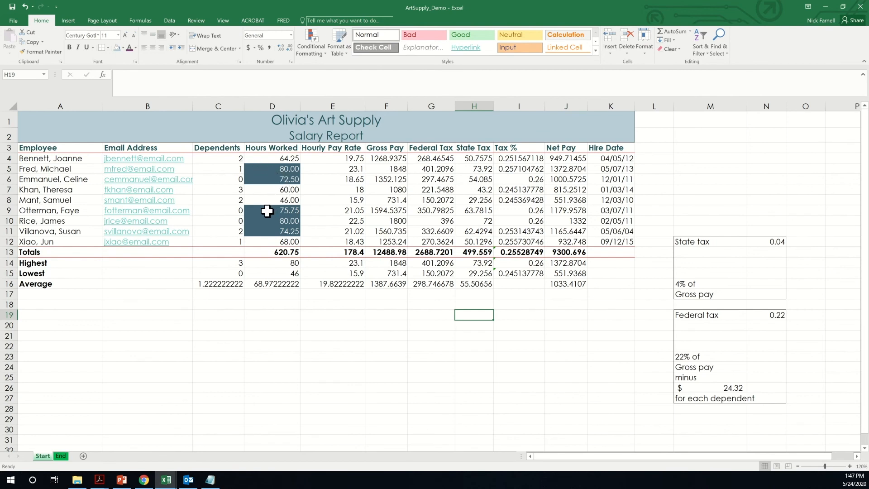
left_click_drag(268, 214, 269, 233)
left_click(310, 334)
left_click(281, 241)
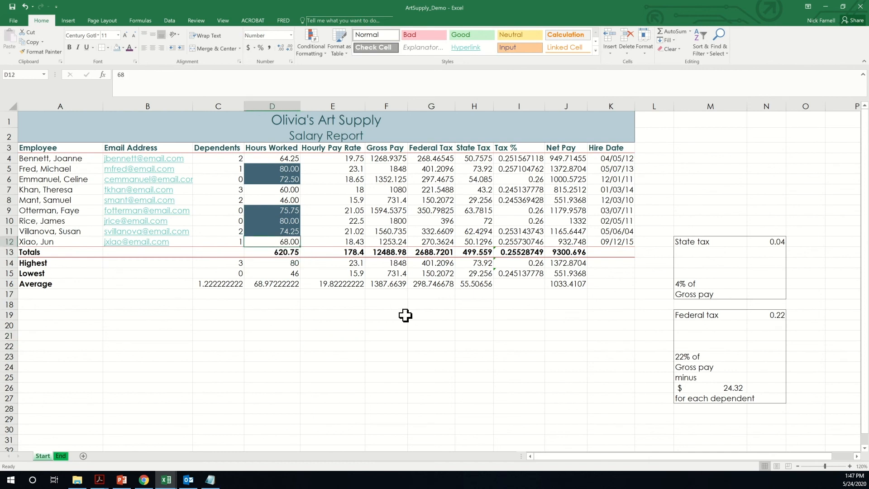
type("75")
key("Return")
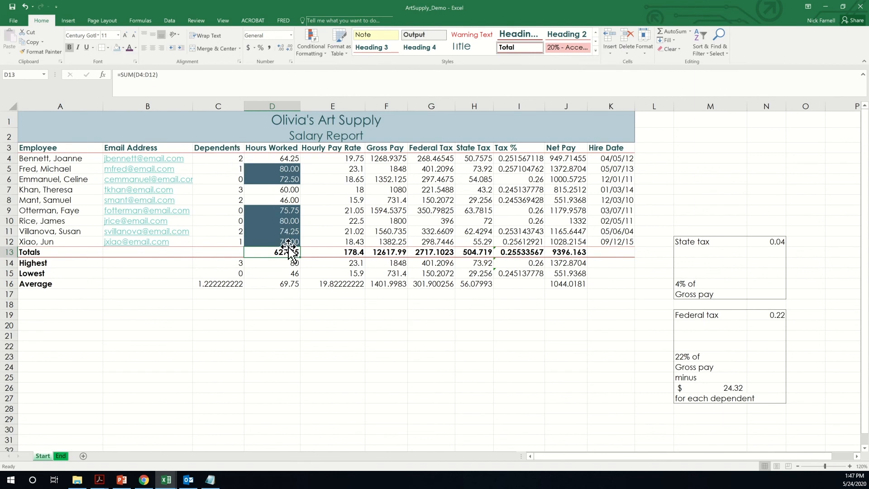
left_click(25, 6)
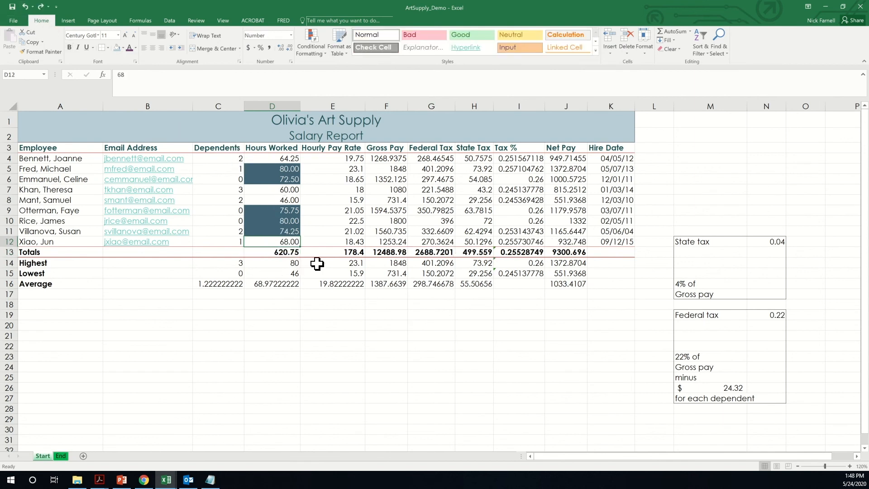
left_click(335, 241)
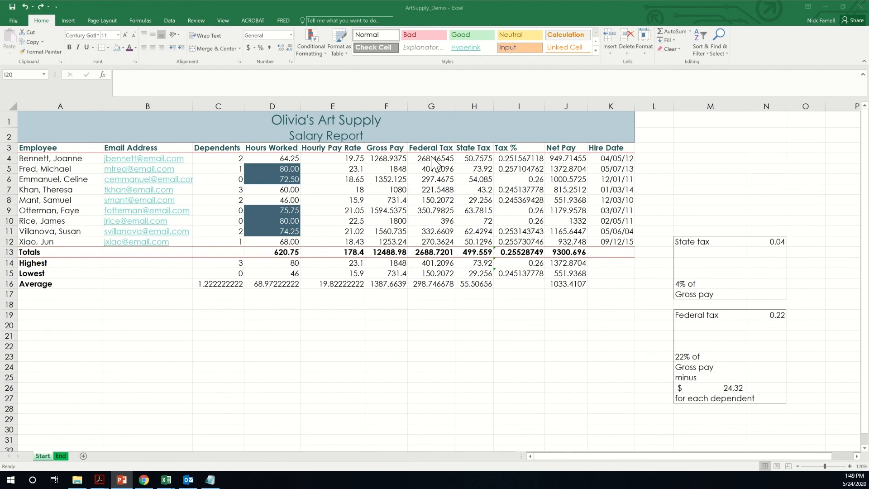
left_click(406, 178)
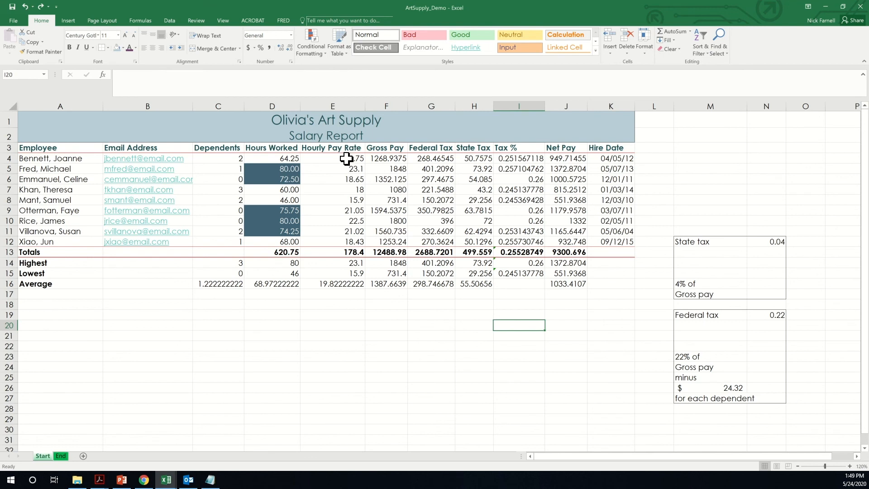
- Apply Accounting dollar format to E4:H16, Hourly Pay Rate through State Tax, then select Net Pay J4:J16
left_click_drag(334, 159, 466, 279)
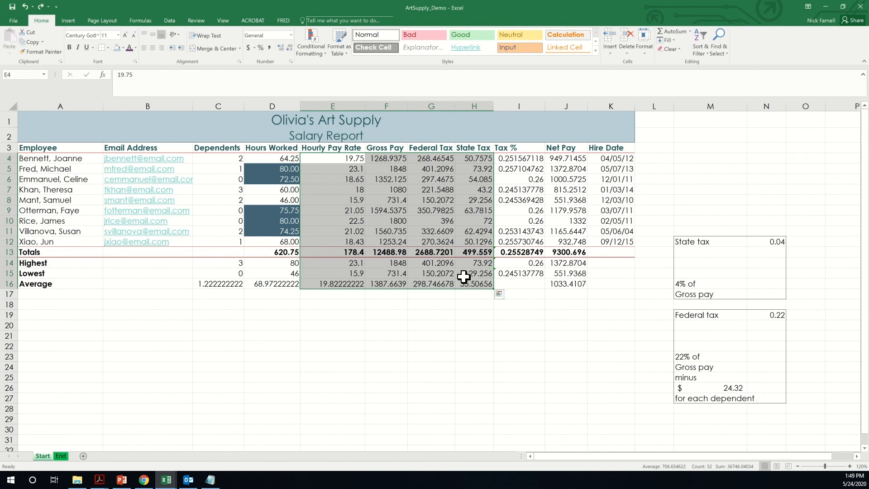
left_click(249, 48)
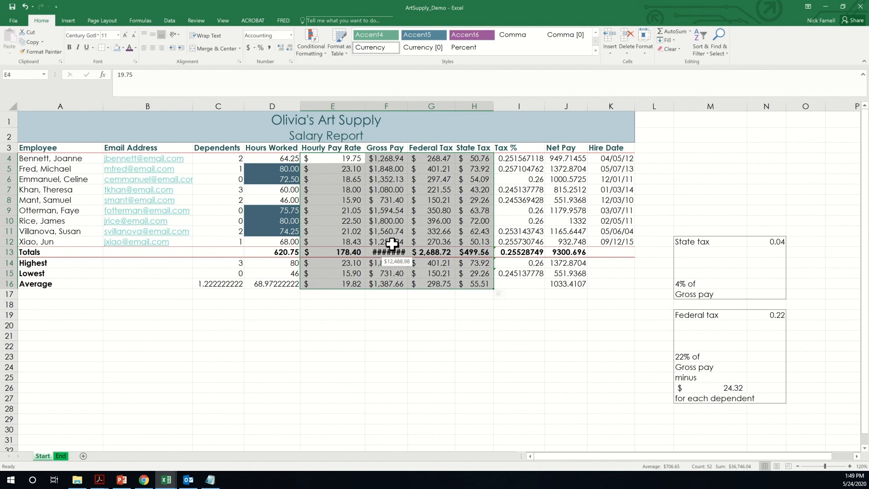
left_click(572, 180)
left_click_drag(566, 154, 574, 281)
- Give Net Pay J4:J16 Accounting format and Tax % I4:I15 two-decimal percentages like 25.16%
left_click(248, 47)
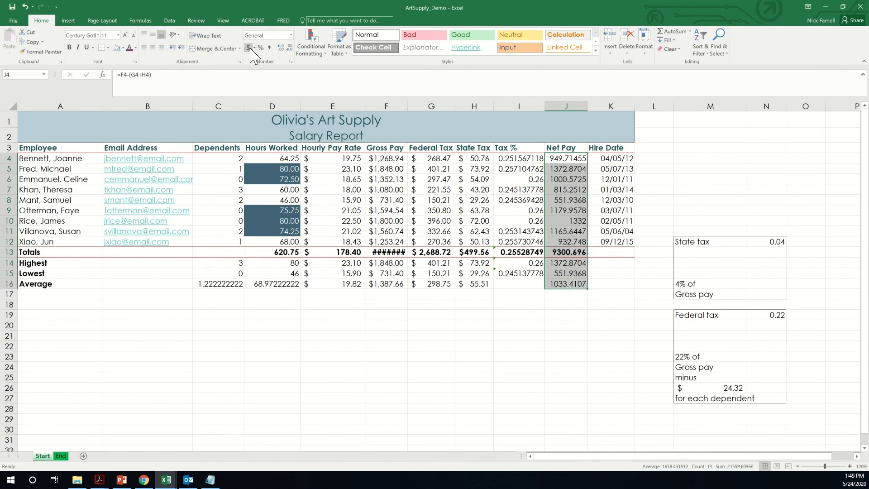
left_click(537, 210)
left_click_drag(525, 158, 526, 270)
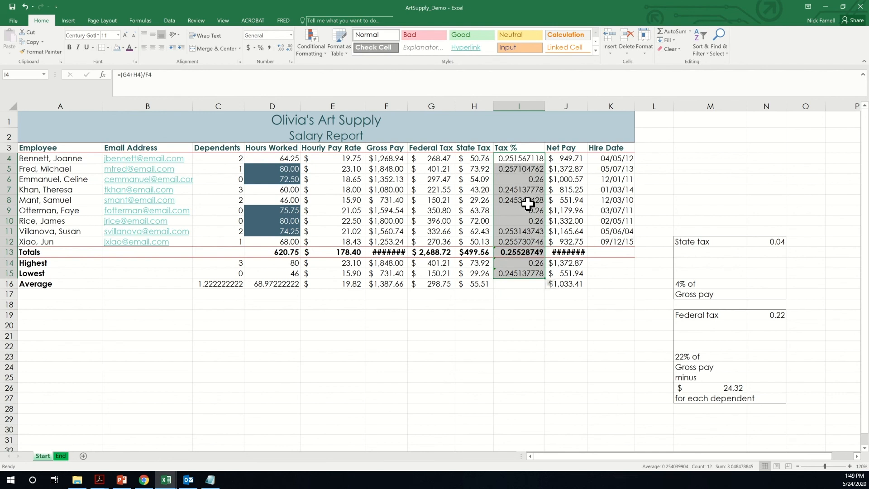
left_click(260, 48)
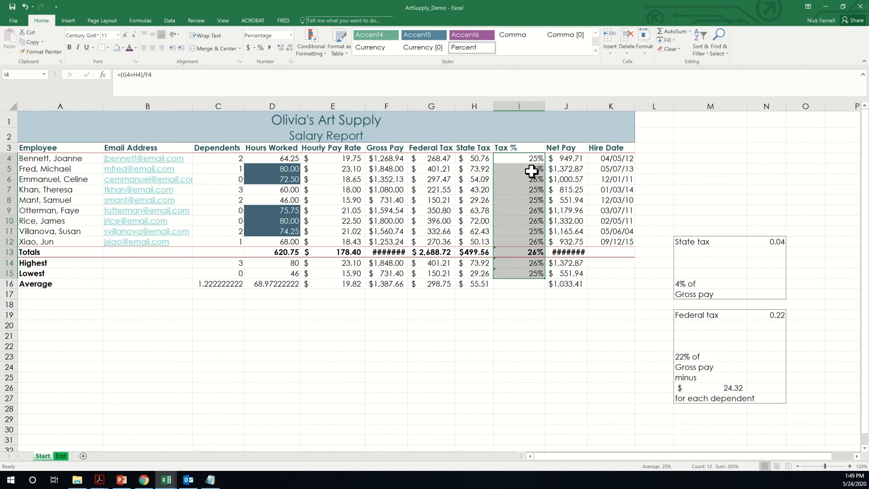
left_click(280, 48)
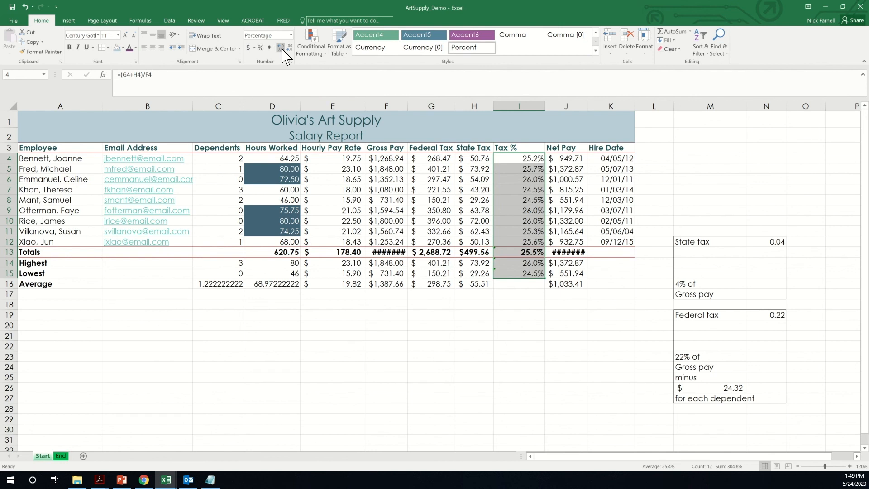
left_click(281, 48)
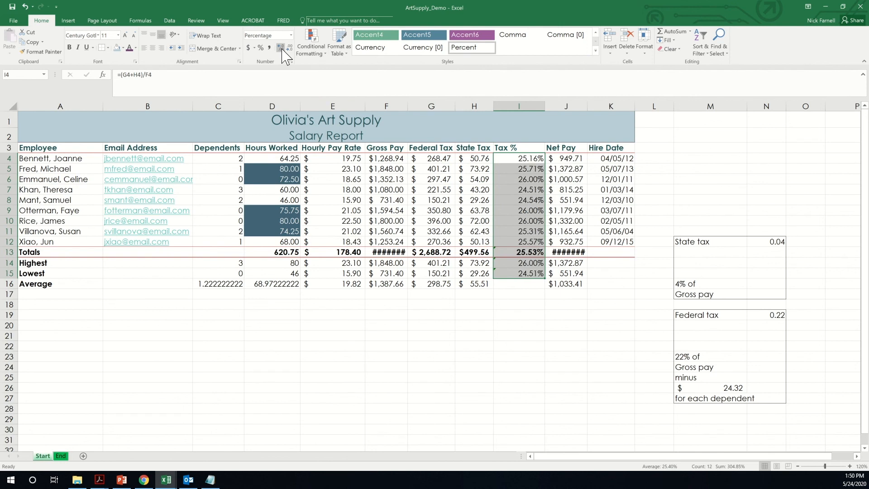
left_click(604, 283)
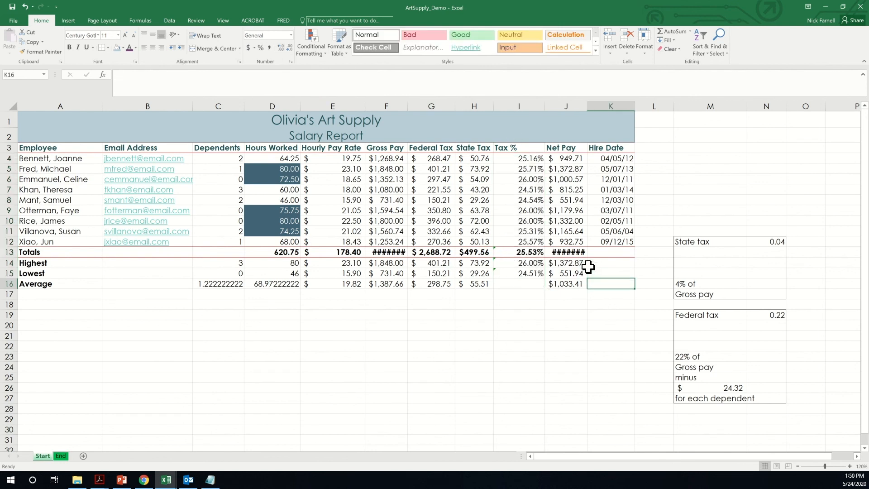
- Format the Hire Date cells K4:K12 with the 03/14/12 date type
left_click_drag(609, 159, 624, 239)
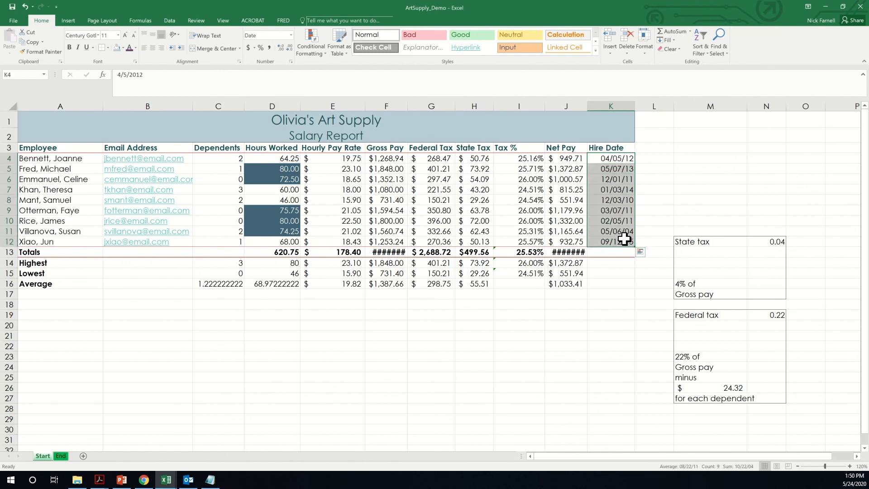
left_click(291, 36)
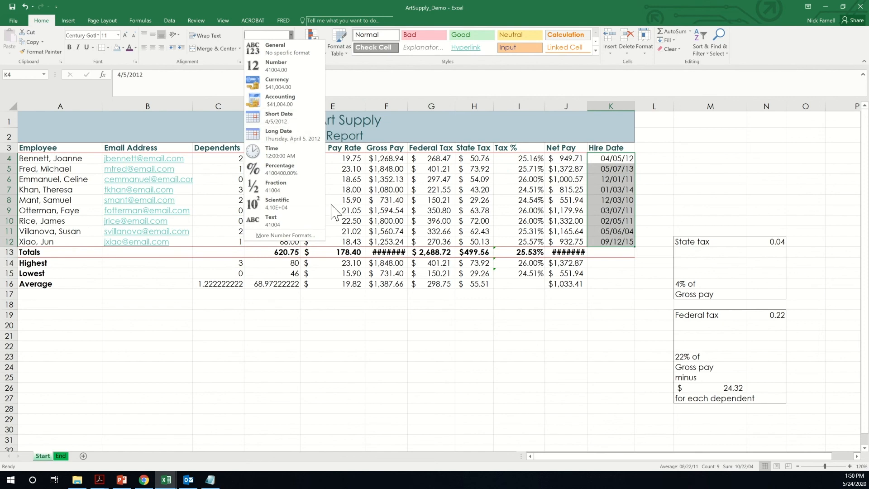
left_click(285, 235)
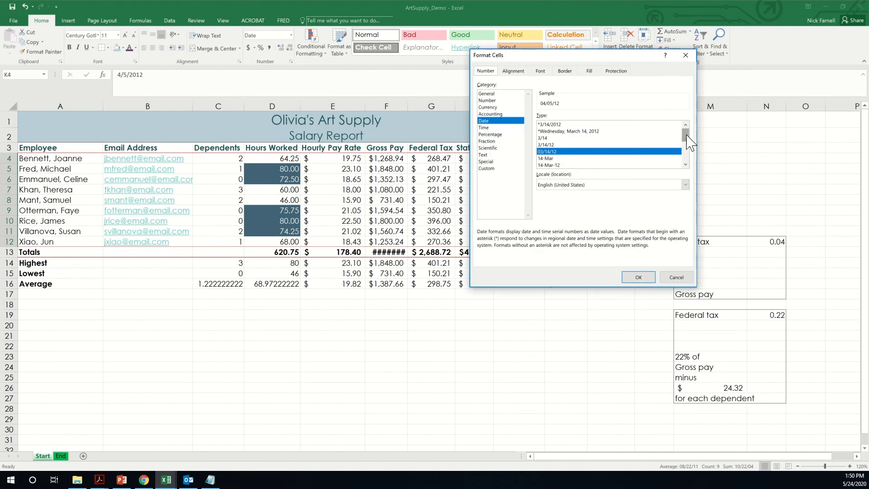
mouse_move(686, 135)
left_mouse_down()
mouse_move(688, 163)
mouse_move(686, 129)
left_mouse_up()
left_click(556, 125)
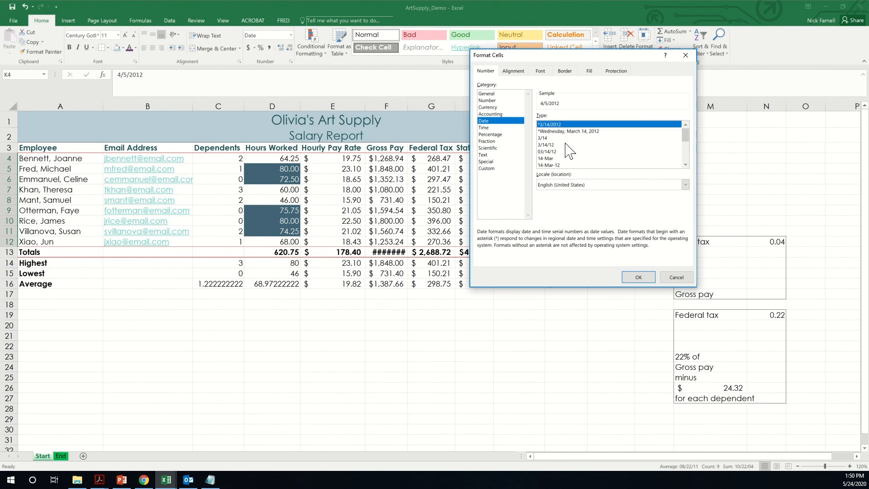
left_click(550, 138)
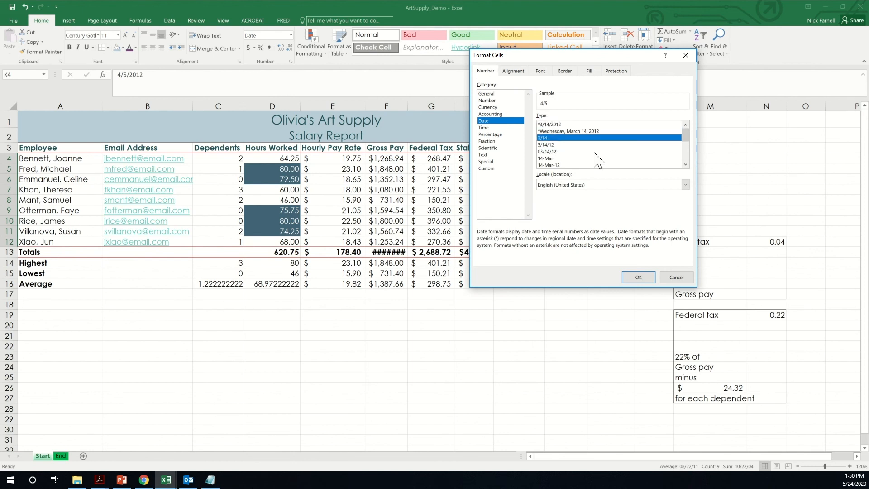
left_click(550, 151)
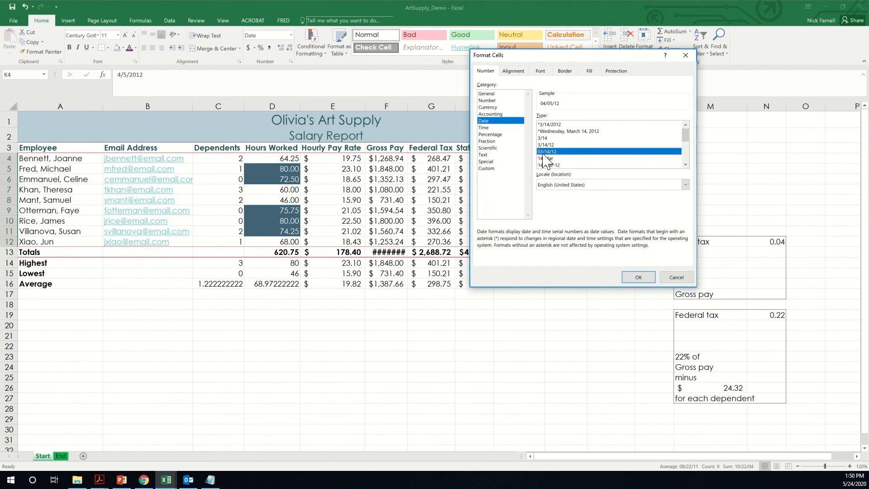
left_click(639, 277)
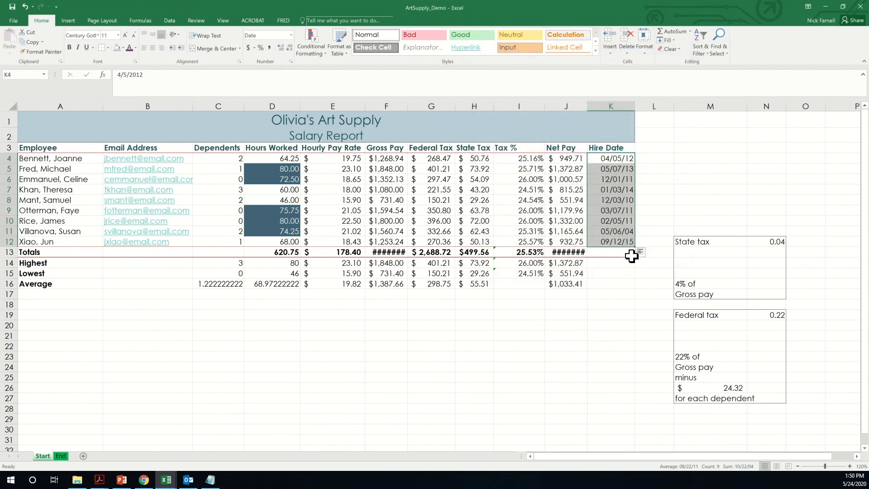
- AutoFit columns J and F so the totals $9,300.70 and $12,488.98 show fully
left_click(613, 285)
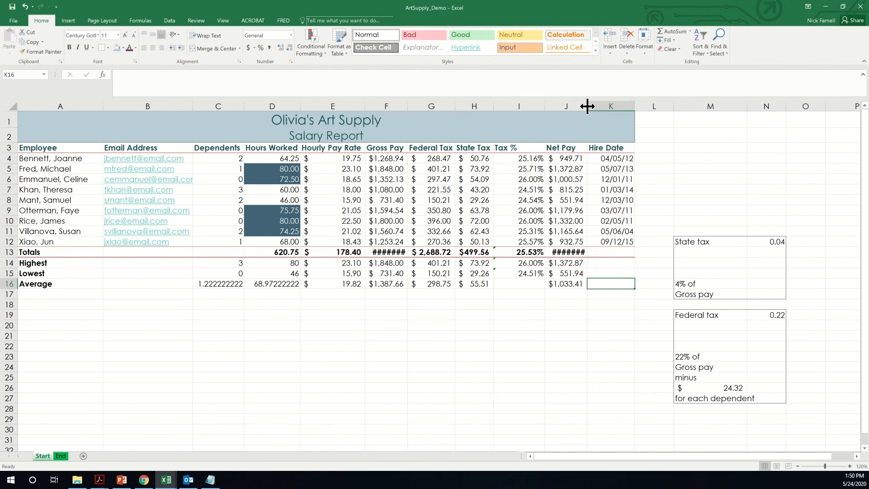
left_click_drag(587, 106, 607, 109)
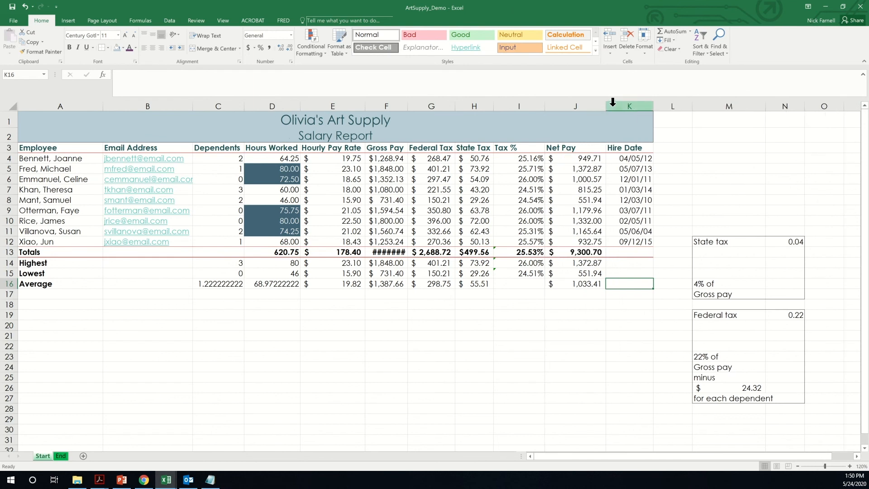
double_click(607, 107)
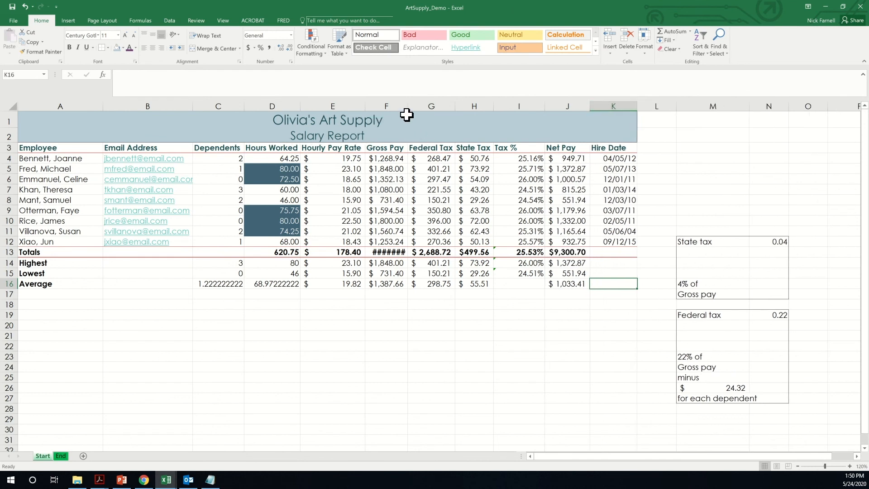
double_click(408, 107)
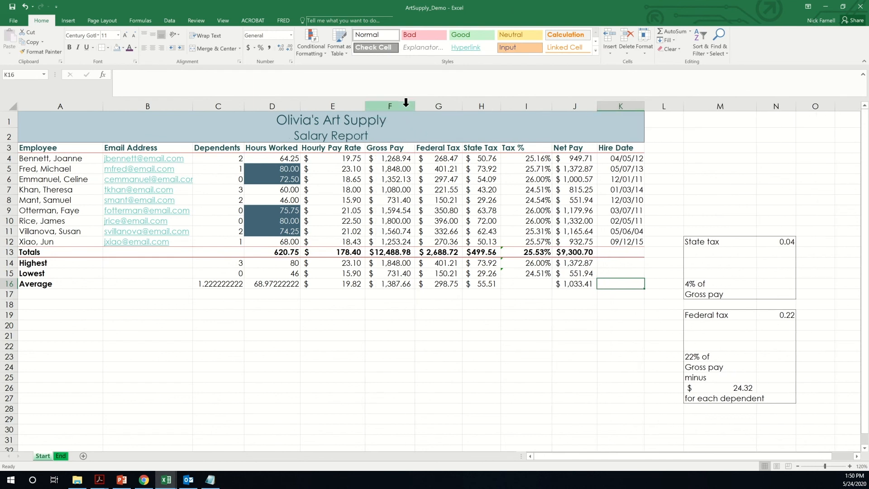
left_click(502, 336)
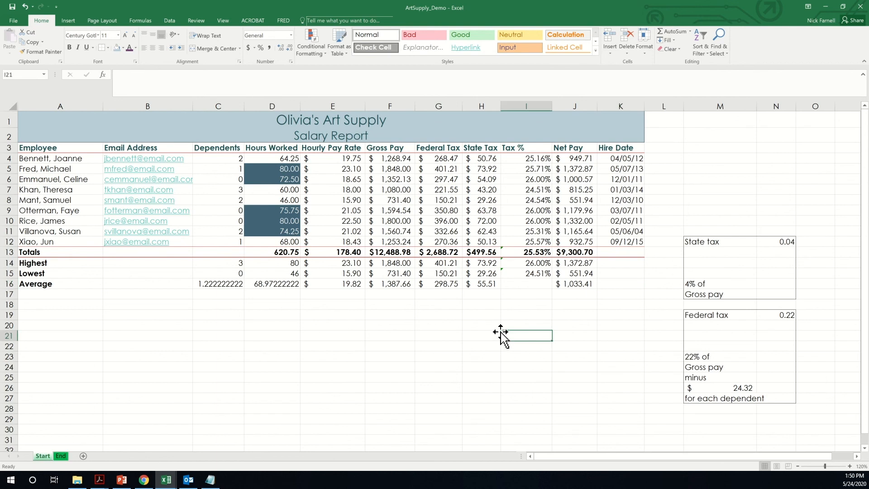